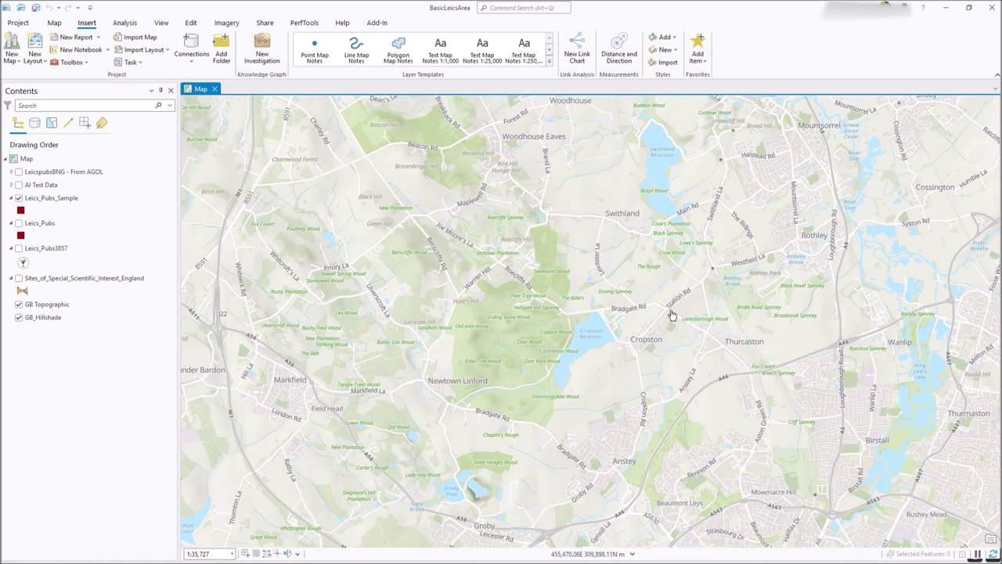
Step: Bring the LIDAR Composite DTM 1m dataset page forward and maximise the browser window
{"action": "left_click_drag", "start_coordinate": [529, 346], "coordinate": [514, 334]}
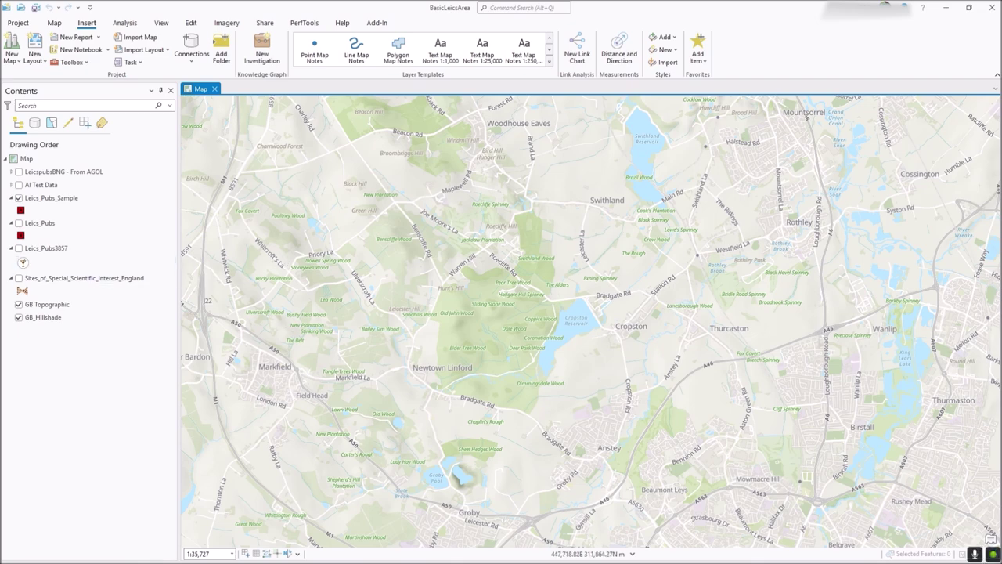
{"action": "key", "text": "alt+Tab"}
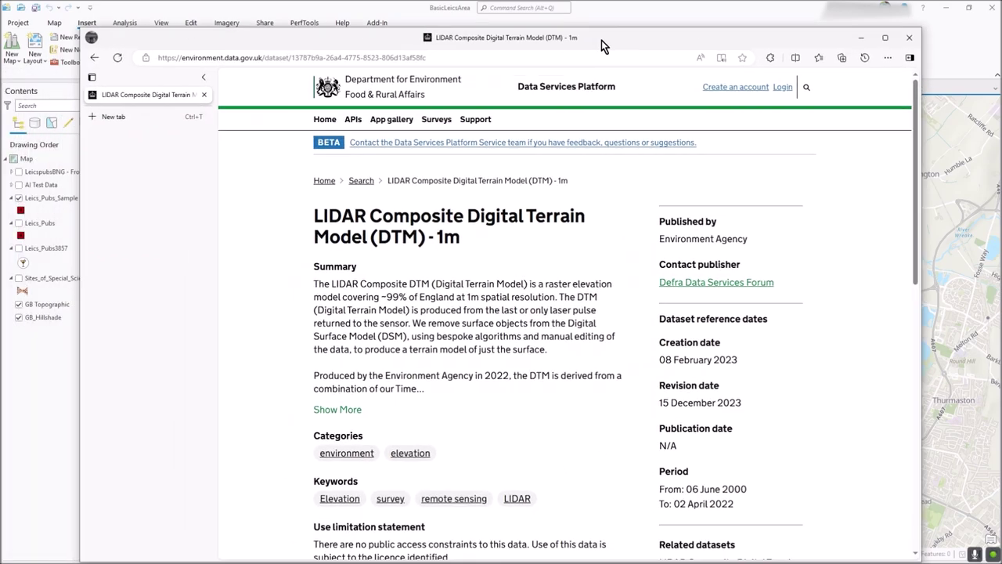
{"action": "double_click", "coordinate": [601, 39]}
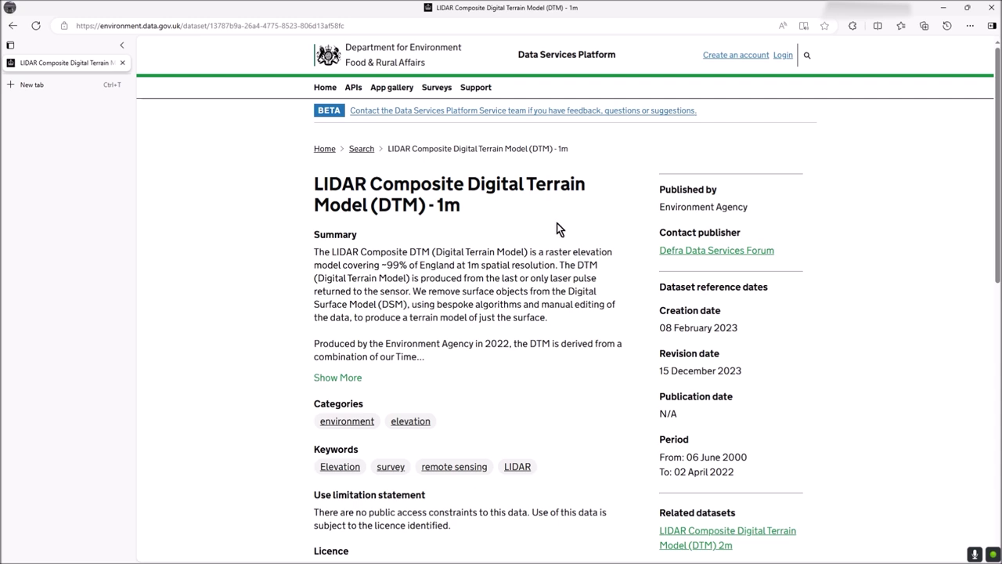
{"action": "left_click_drag", "start_coordinate": [469, 183], "coordinate": [587, 184]}
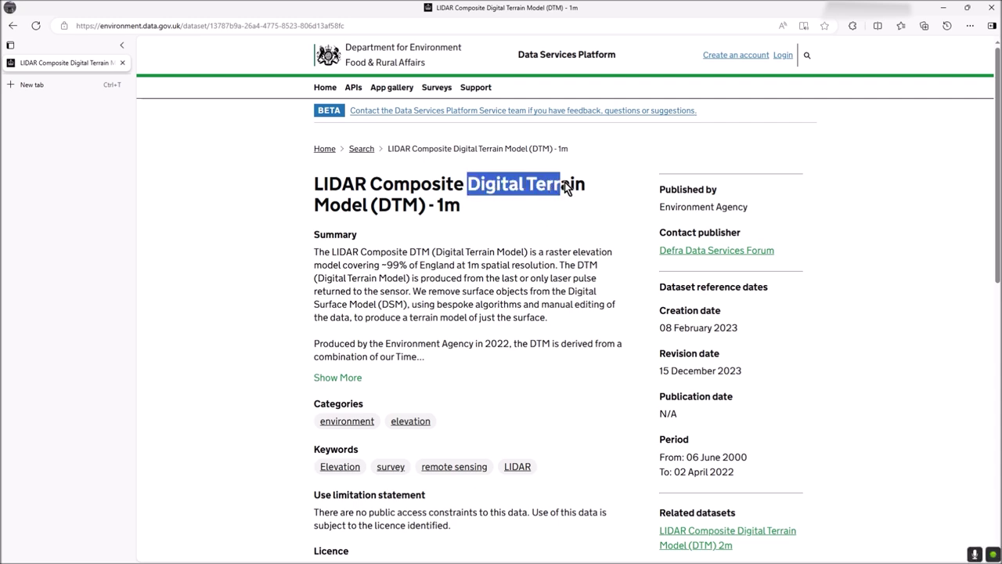
{"action": "left_click", "coordinate": [360, 213]}
Step: Scroll to Data and Supporting Information and open the survey data download page
{"action": "scroll", "coordinate": [492, 270], "scroll_direction": "down", "scroll_amount": 3}
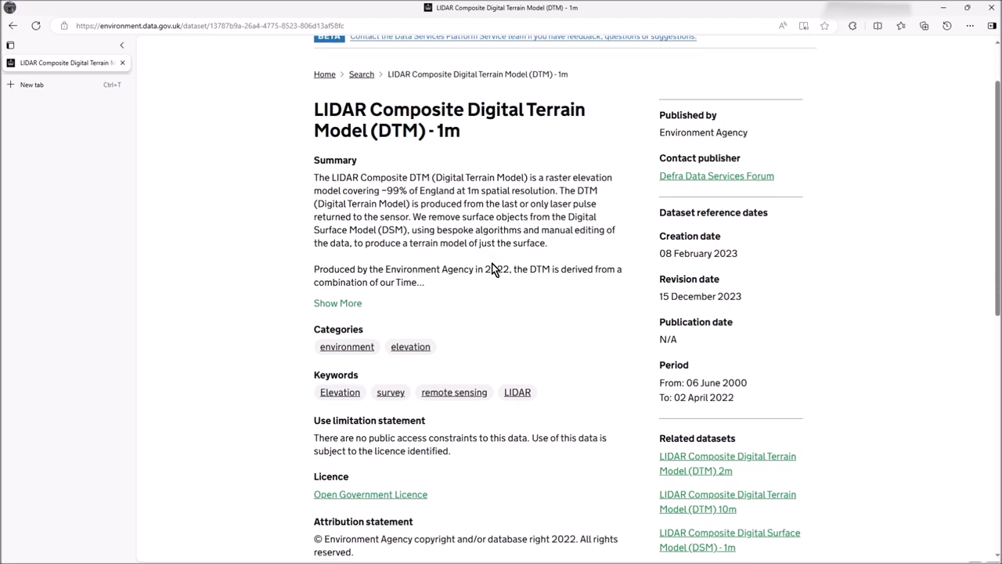
{"action": "scroll", "coordinate": [493, 274], "scroll_direction": "up", "scroll_amount": 3}
{"action": "scroll", "coordinate": [493, 276], "scroll_direction": "down", "scroll_amount": 2}
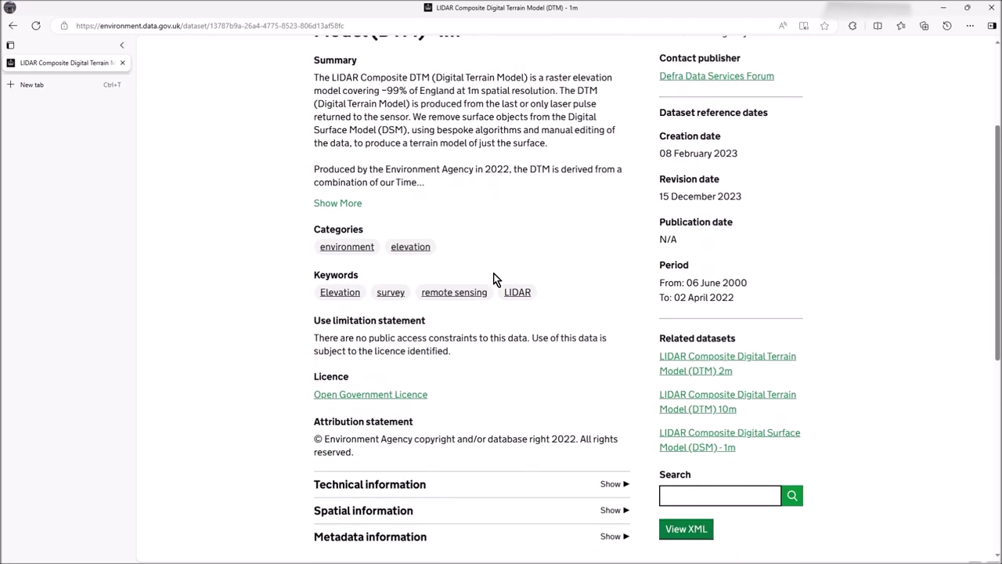
{"action": "scroll", "coordinate": [493, 279], "scroll_direction": "up", "scroll_amount": 1}
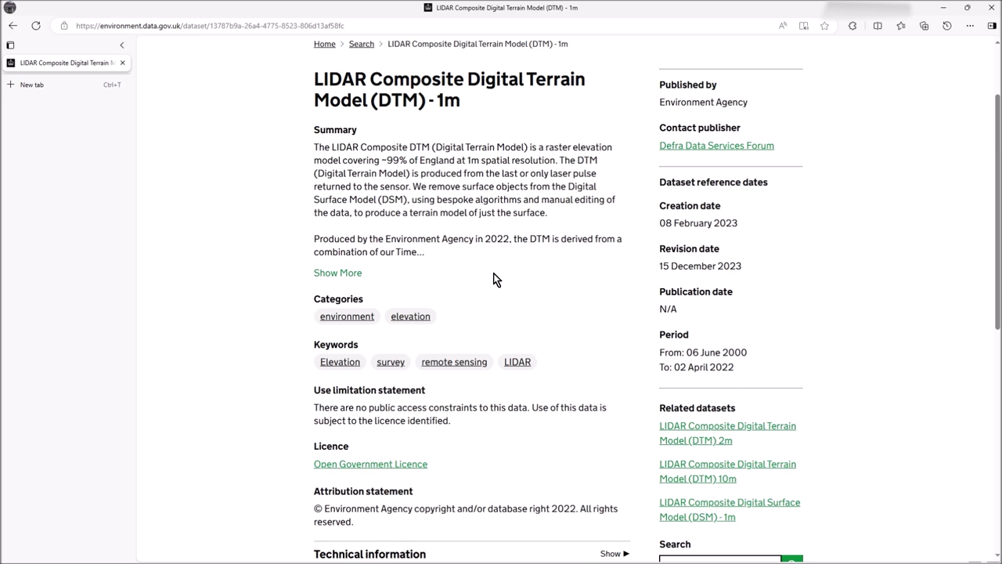
{"action": "scroll", "coordinate": [493, 279], "scroll_direction": "down", "scroll_amount": 1}
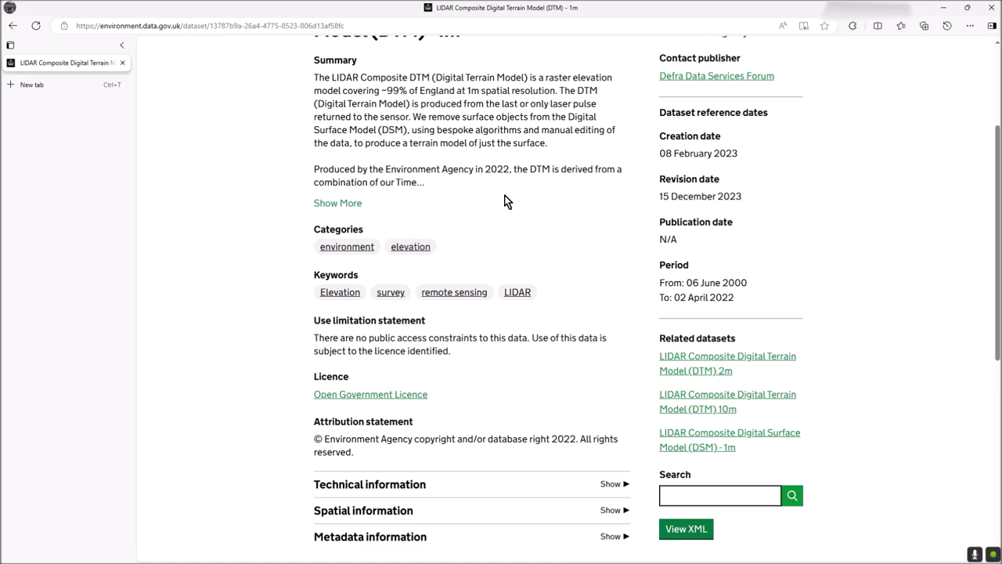
{"action": "scroll", "coordinate": [473, 232], "scroll_direction": "down", "scroll_amount": 2}
{"action": "scroll", "coordinate": [473, 232], "scroll_direction": "down", "scroll_amount": 4}
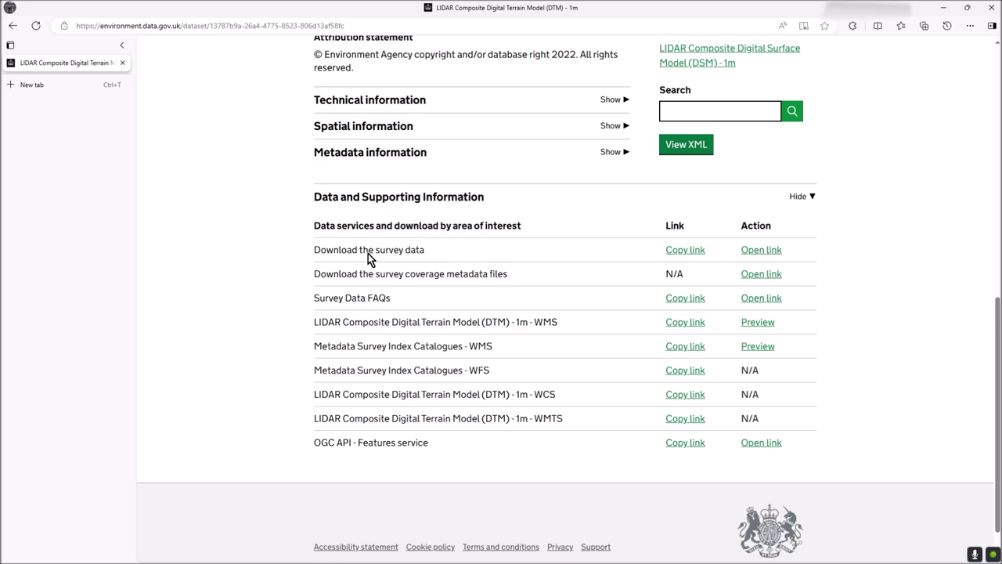
{"action": "left_click", "coordinate": [773, 250]}
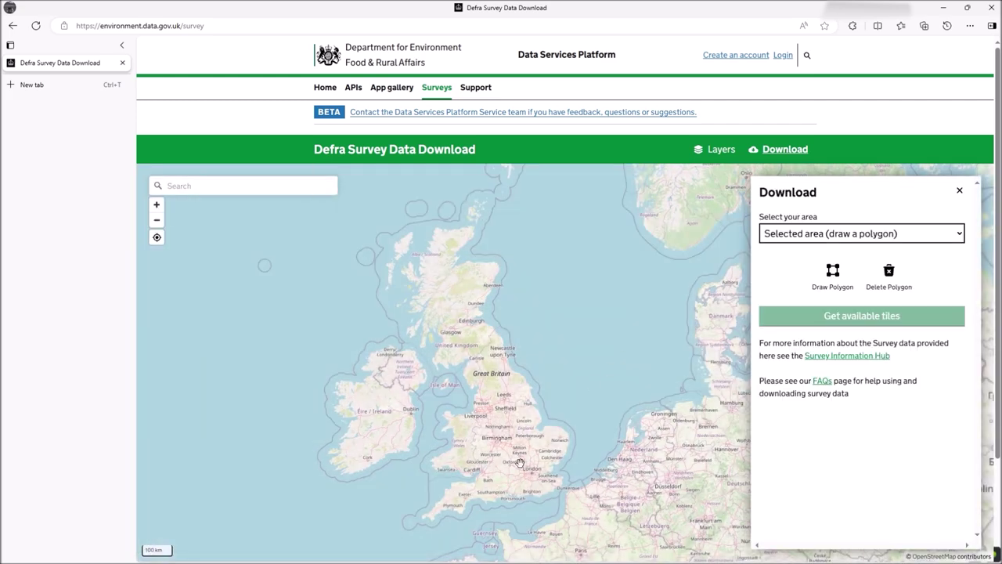
Step: Zoom and pan the download map to the Rothley/Swithland area around SK51se
{"action": "scroll", "coordinate": [519, 462], "scroll_direction": "up", "scroll_amount": 2}
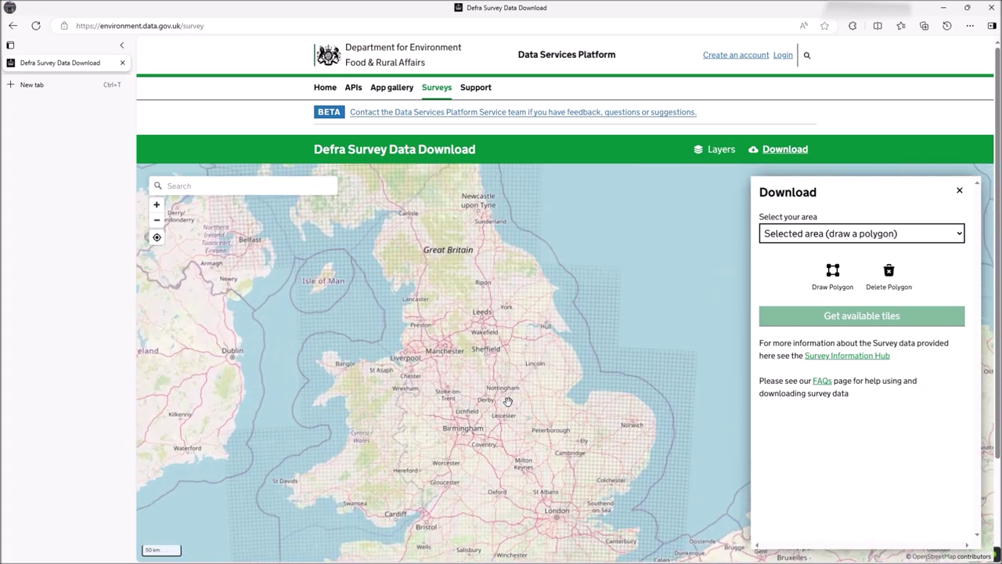
{"action": "scroll", "coordinate": [508, 401], "scroll_direction": "up", "scroll_amount": 4}
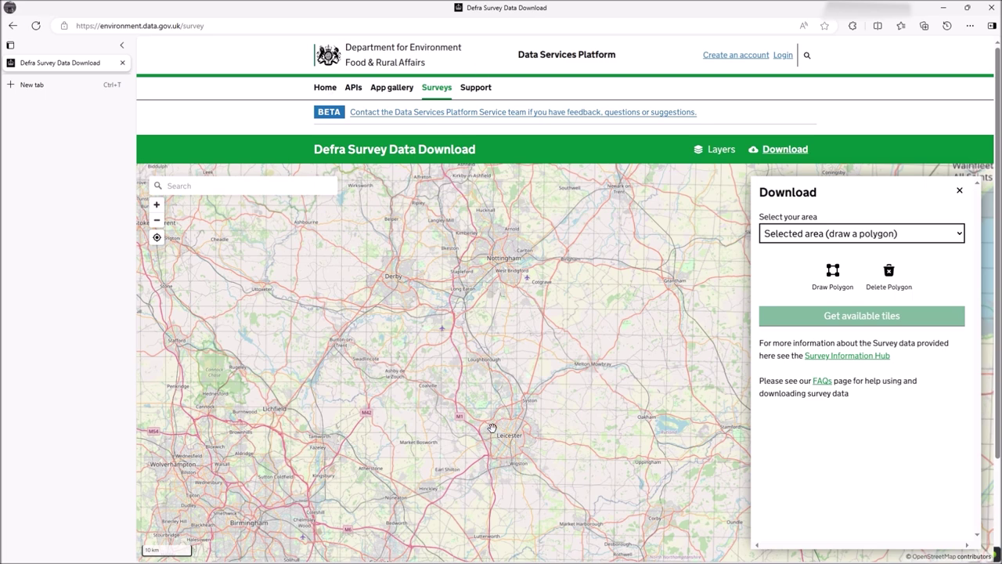
{"action": "scroll", "coordinate": [492, 437], "scroll_direction": "up", "scroll_amount": 2}
{"action": "scroll", "coordinate": [493, 439], "scroll_direction": "up", "scroll_amount": 2}
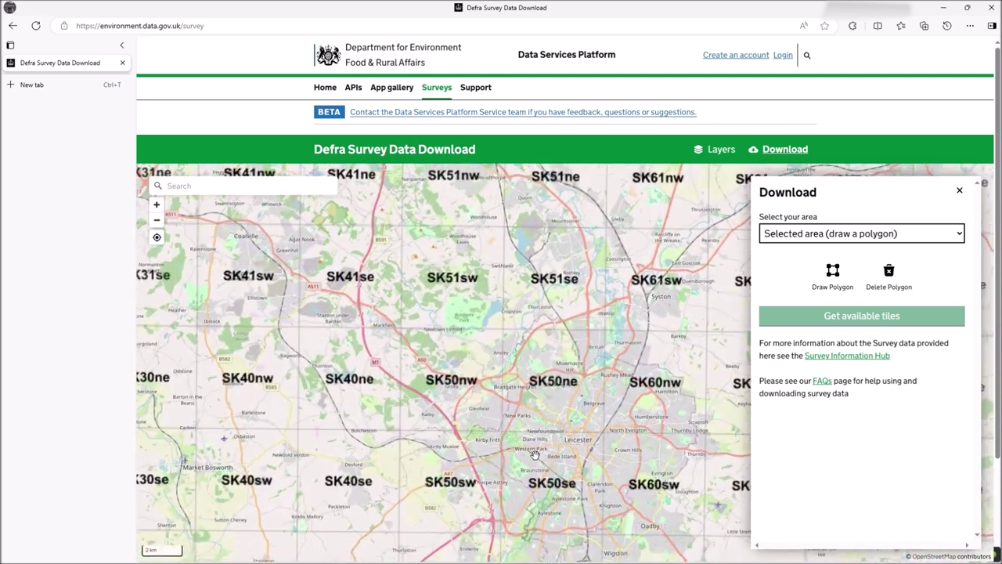
{"action": "left_click_drag", "start_coordinate": [476, 394], "coordinate": [422, 374]}
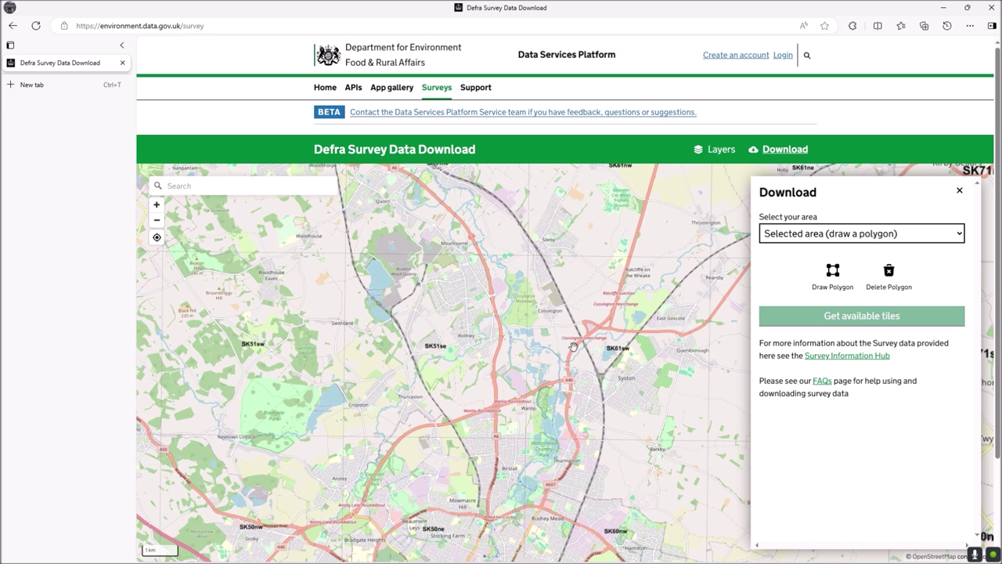
Step: Draw a four-corner rectangle around SK51se and list the LIDAR tiles available inside it
{"action": "left_click", "coordinate": [832, 276]}
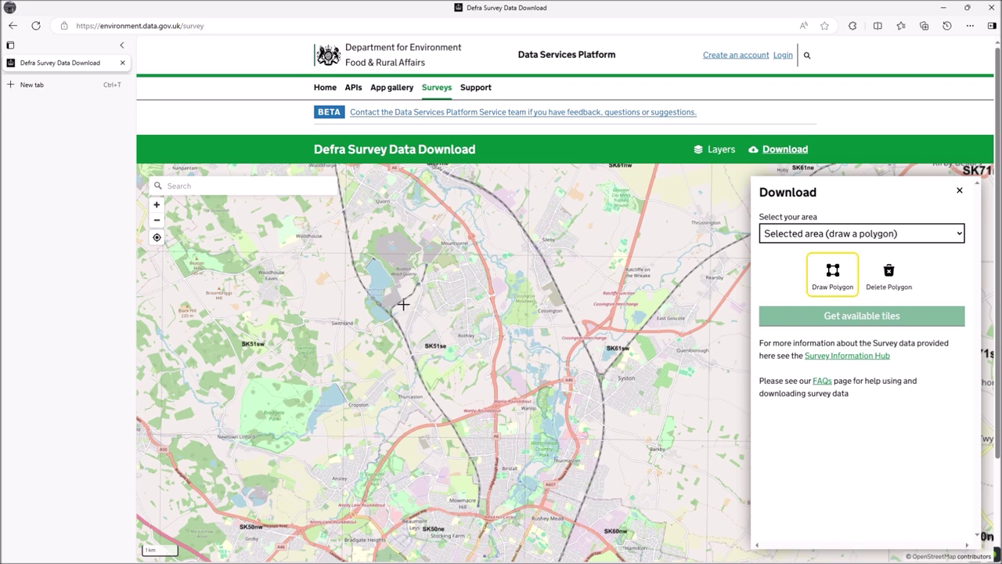
{"action": "left_click_drag", "start_coordinate": [336, 248], "coordinate": [340, 251]}
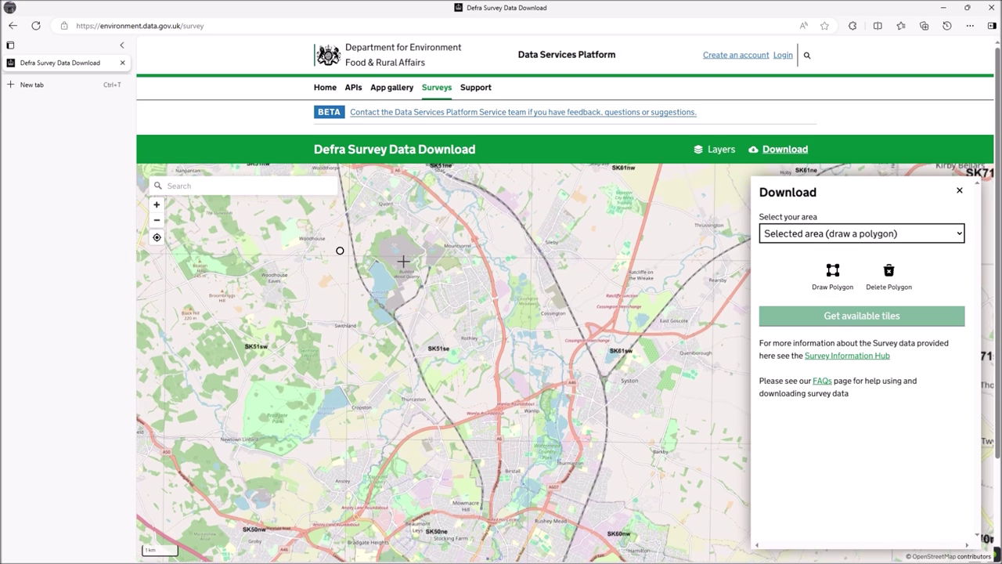
{"action": "left_click", "coordinate": [535, 255]}
{"action": "left_click", "coordinate": [528, 448]}
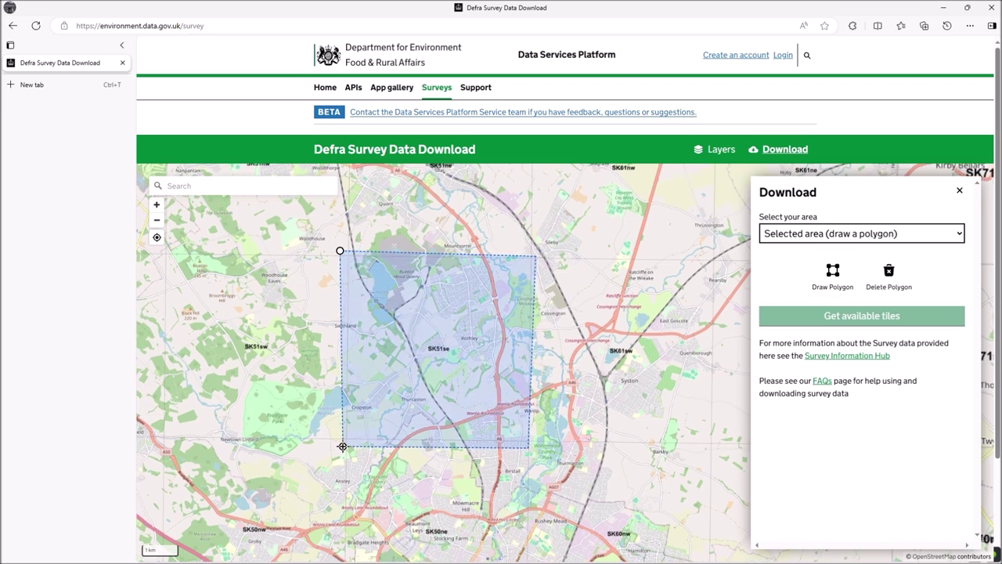
{"action": "double_click", "coordinate": [343, 446]}
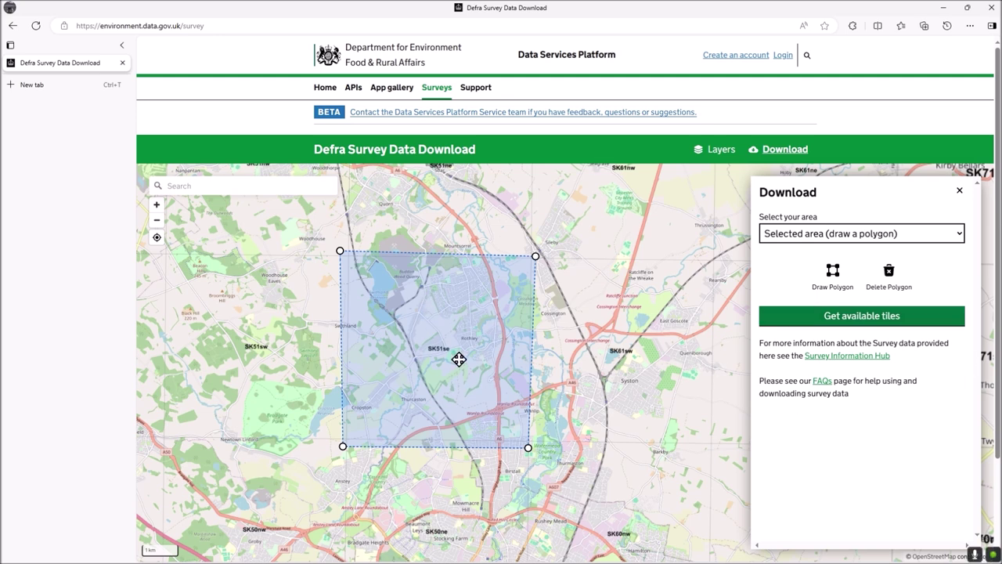
{"action": "left_click", "coordinate": [854, 318]}
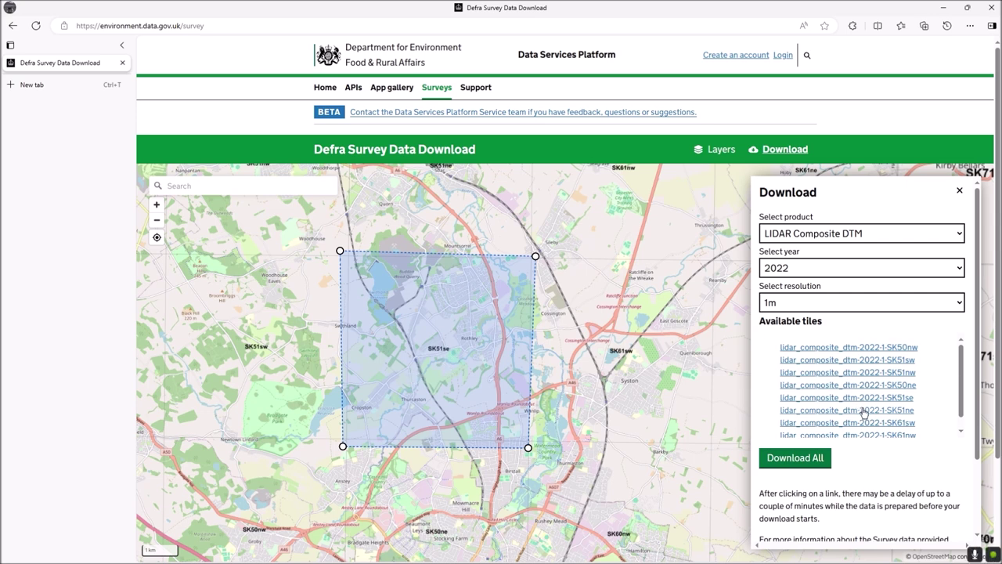
Step: Save lidar_composite_dtm-2022-1-SK51se.zip into the LIDAR folder
{"action": "scroll", "coordinate": [869, 407], "scroll_direction": "down", "scroll_amount": 1}
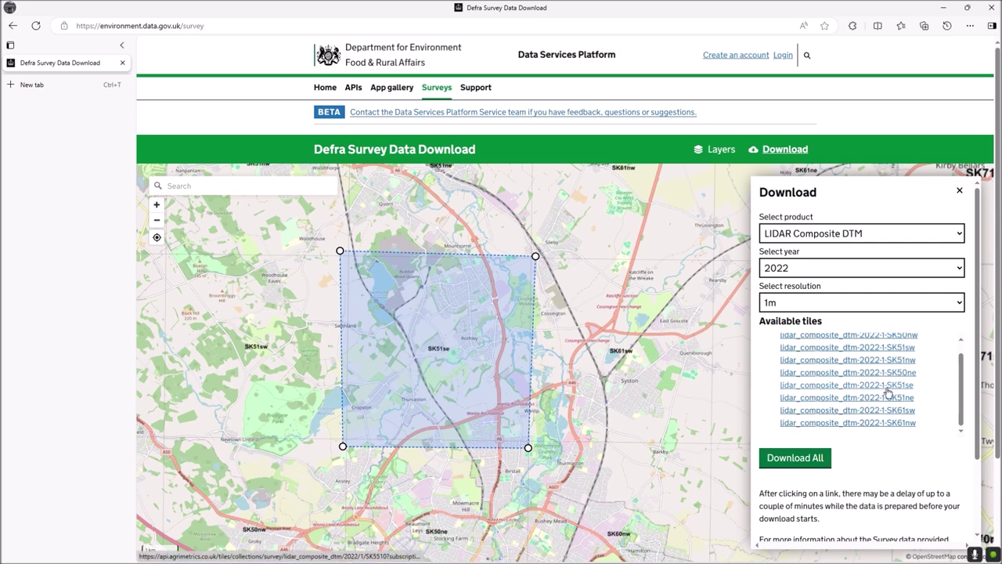
{"action": "left_click", "coordinate": [888, 386]}
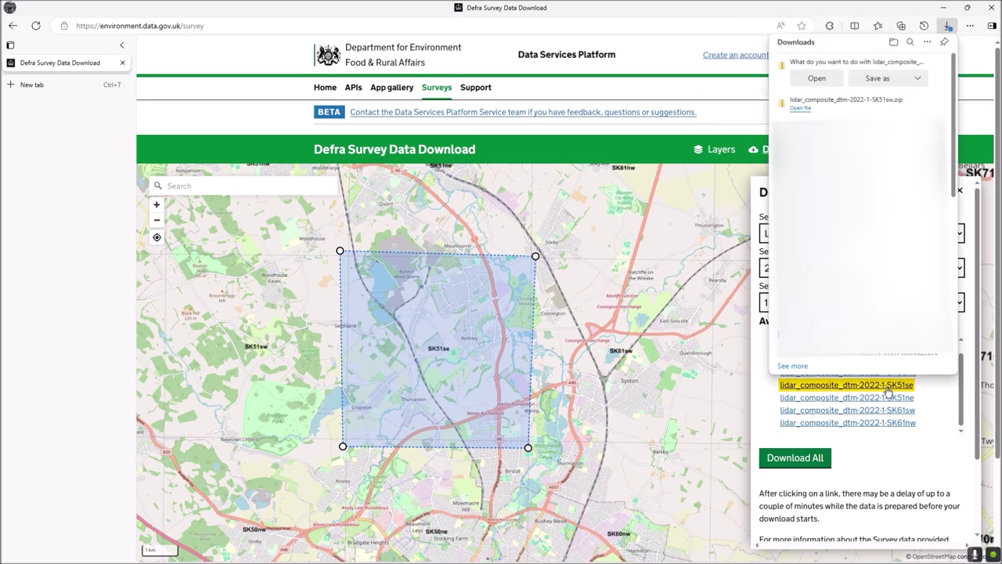
{"action": "left_click", "coordinate": [878, 79]}
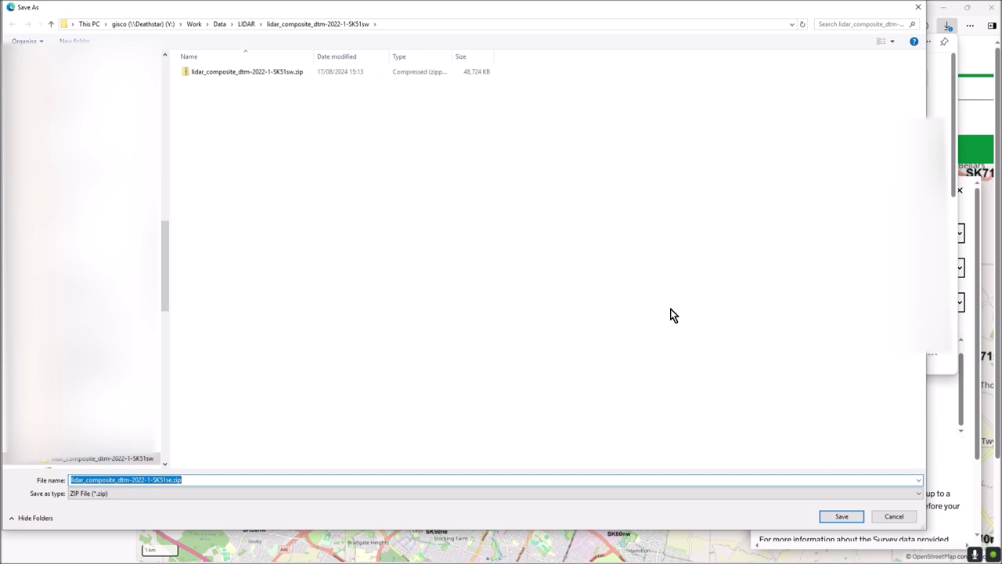
{"action": "left_click", "coordinate": [247, 24]}
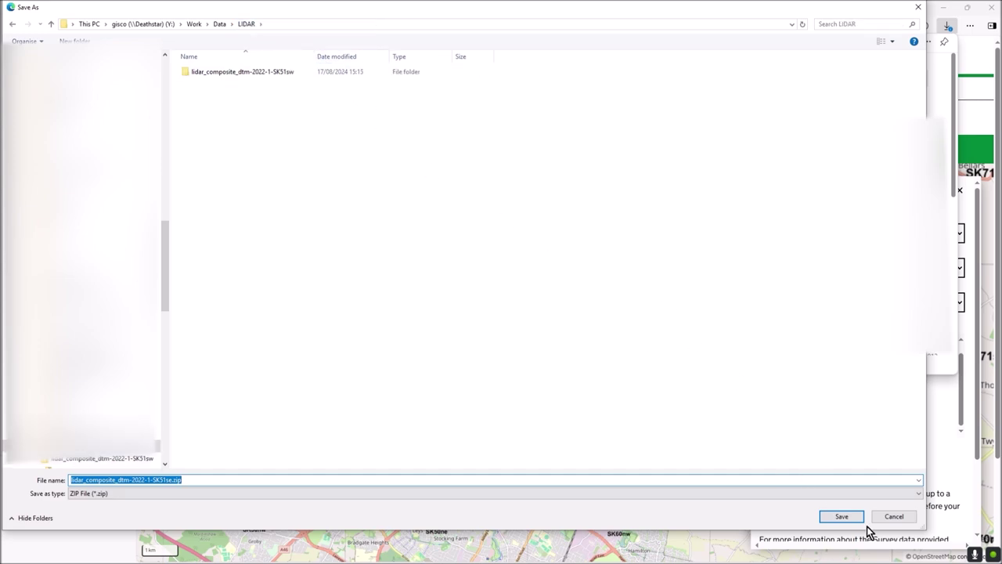
{"action": "left_click", "coordinate": [840, 517]}
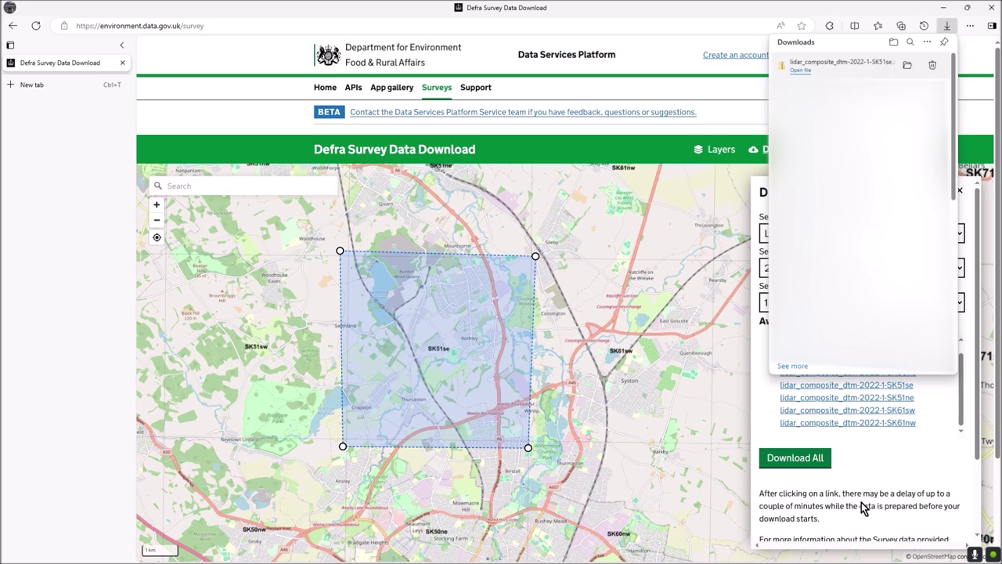
{"action": "left_click", "coordinate": [946, 29]}
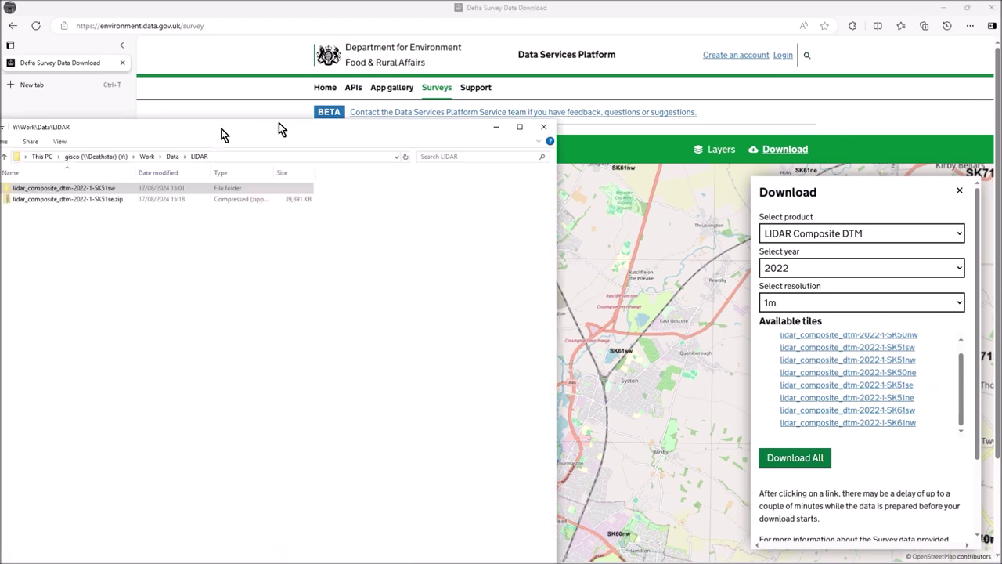
Step: Extract the SK51se zip archive's contents into the LIDAR folder
{"action": "left_click_drag", "start_coordinate": [279, 123], "coordinate": [461, 75]}
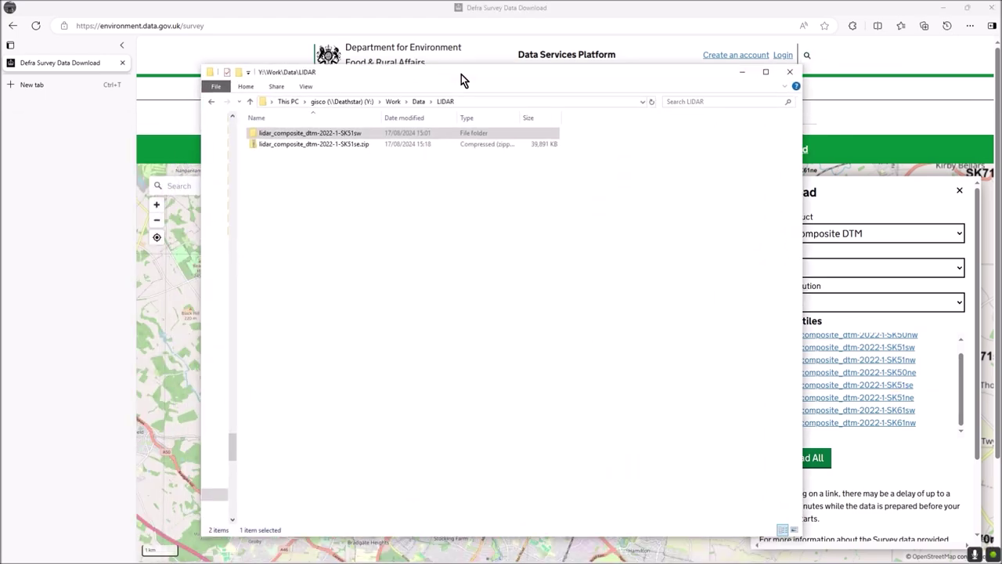
{"action": "left_click", "coordinate": [286, 146]}
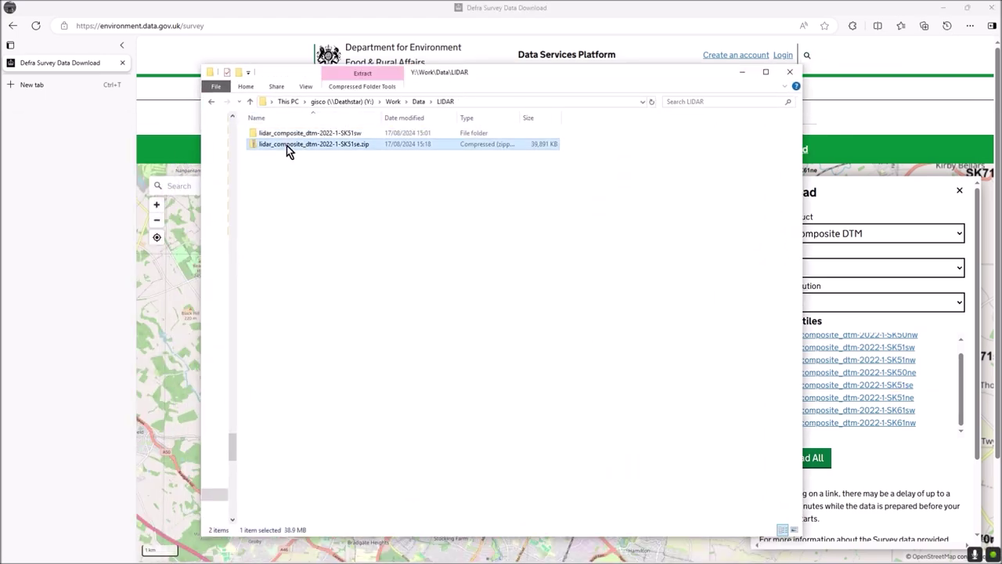
{"action": "right_click", "coordinate": [286, 145]}
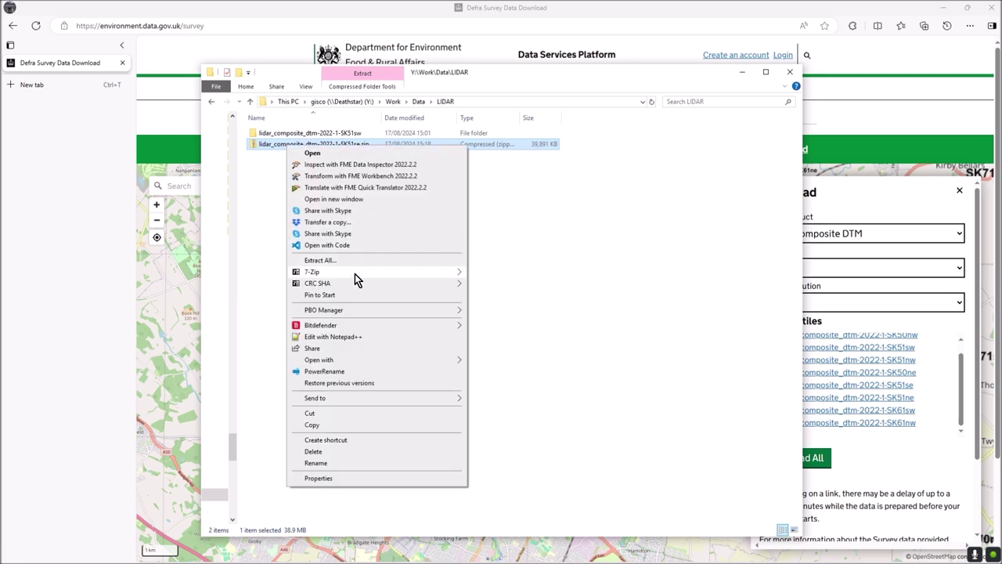
{"action": "mouse_move", "coordinate": [354, 274]}
{"action": "left_click", "coordinate": [554, 309]}
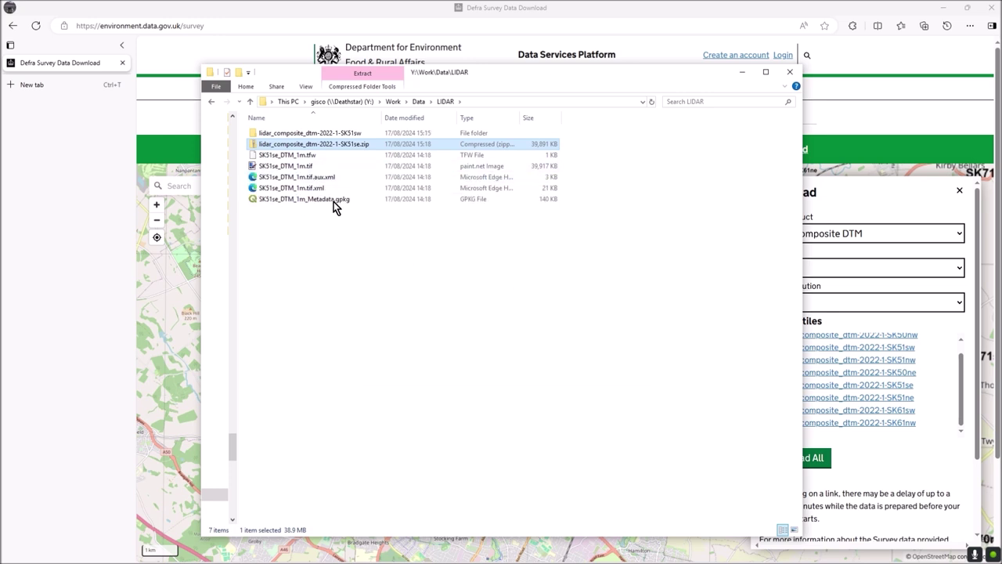
Step: Check sizes of the SK51se_DTM_1m .tfw, .tif, .aux.xml, .xml and Metadata.gpkg files
{"action": "left_click", "coordinate": [303, 177]}
{"action": "left_click", "coordinate": [309, 157]}
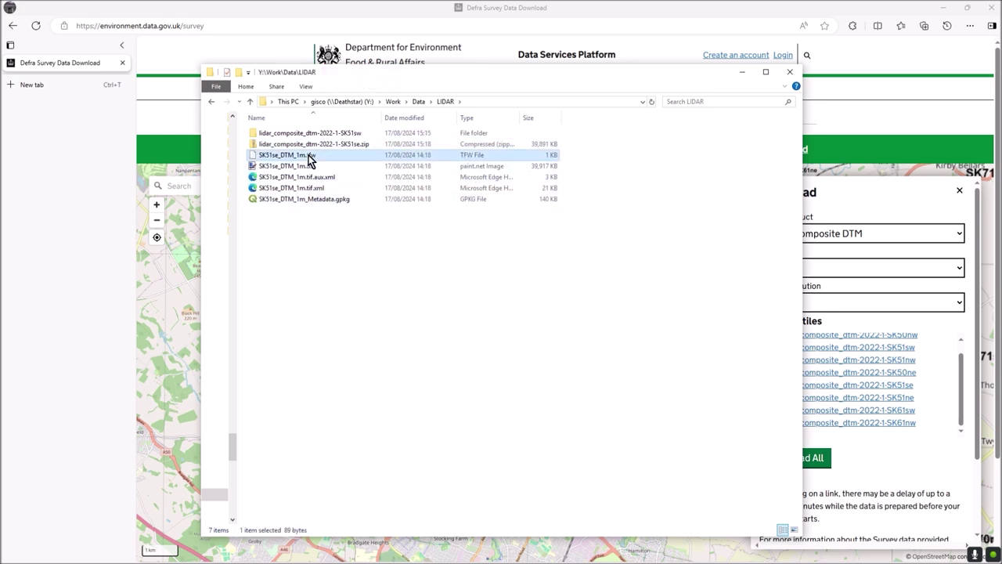
{"action": "left_click", "coordinate": [306, 167]}
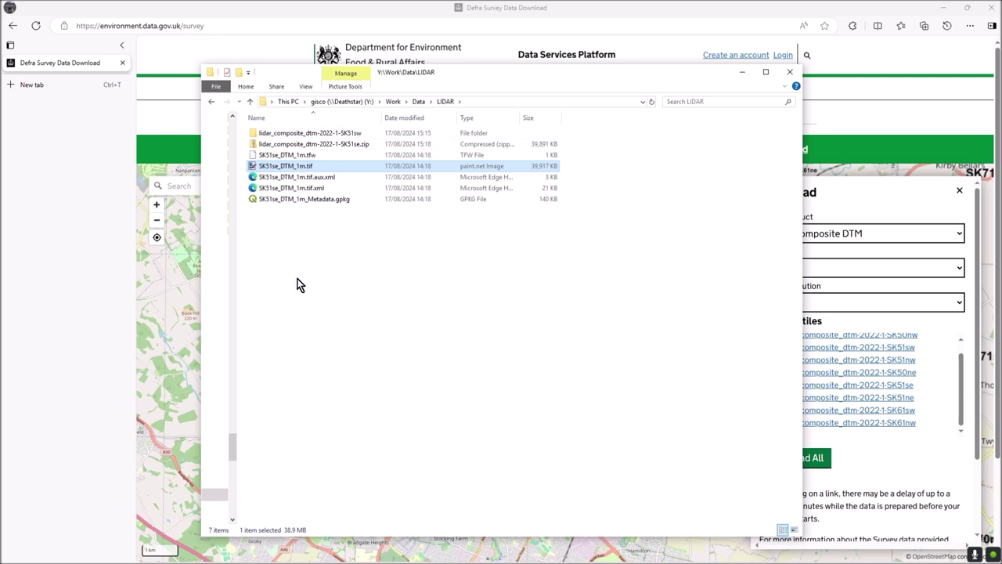
{"action": "left_click", "coordinate": [307, 178]}
{"action": "left_click", "coordinate": [305, 189]}
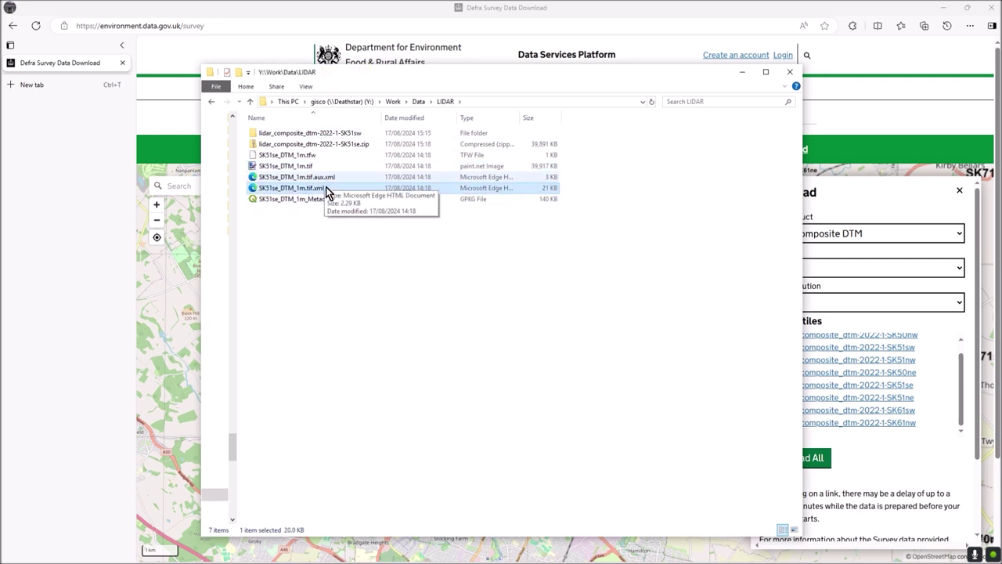
{"action": "left_click", "coordinate": [315, 201]}
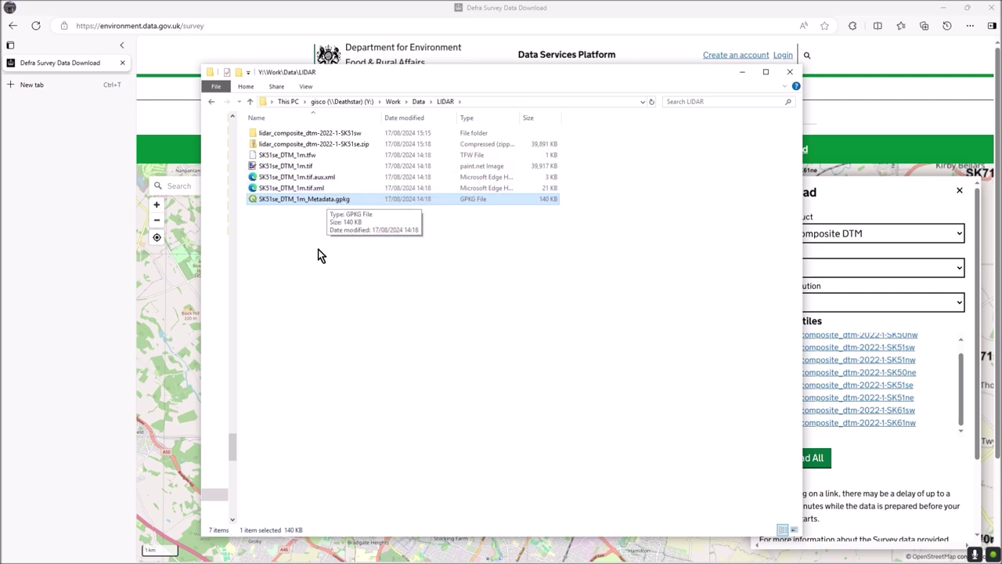
Step: Minimise Explorer and the browser to return to ArcGIS Pro's Add Data options
{"action": "left_click", "coordinate": [743, 72]}
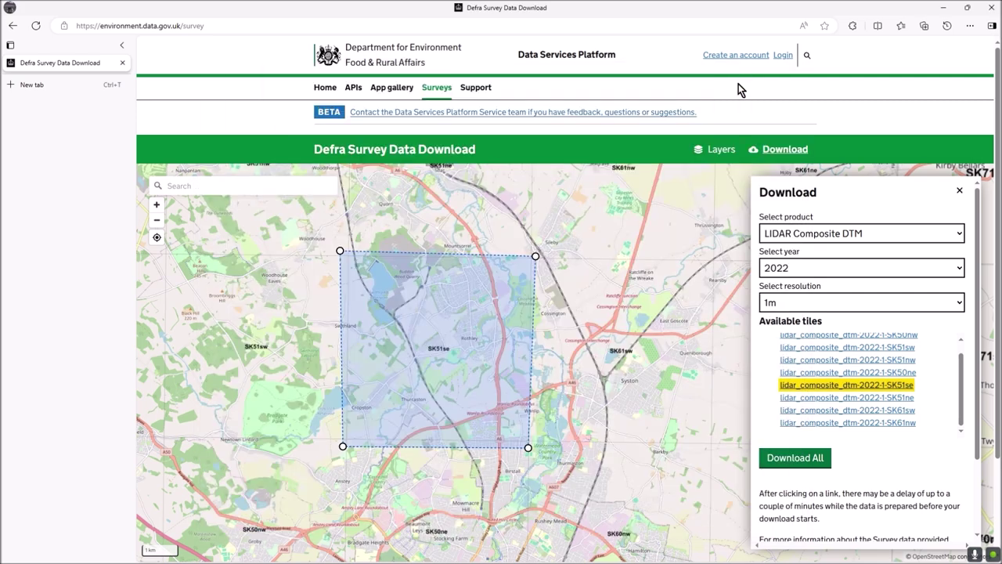
{"action": "left_click", "coordinate": [945, 10]}
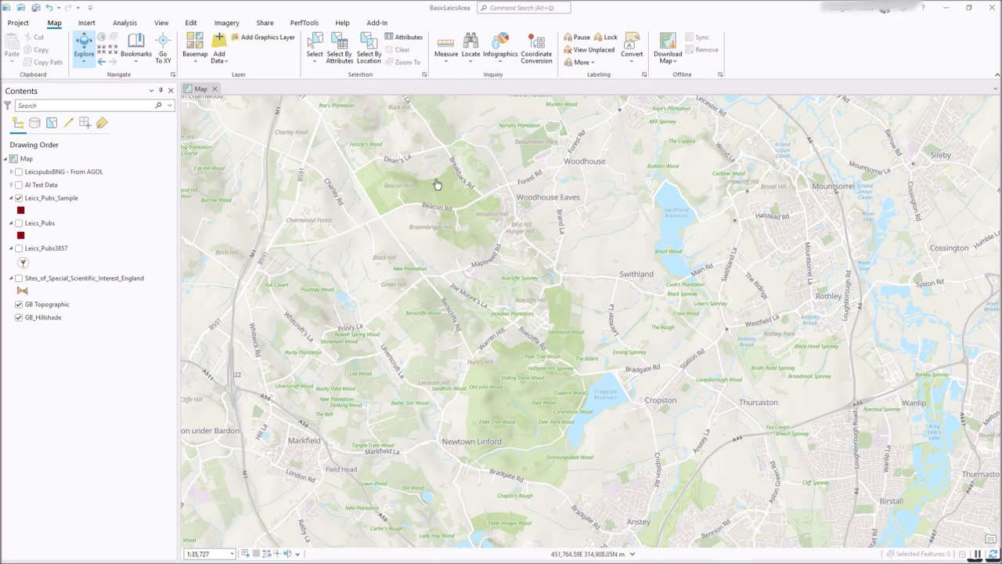
{"action": "left_click", "coordinate": [219, 66]}
Step: Add SK51se_DTM_1m.tif from the refreshed LIDAR folder to the map
{"action": "left_click", "coordinate": [229, 92]}
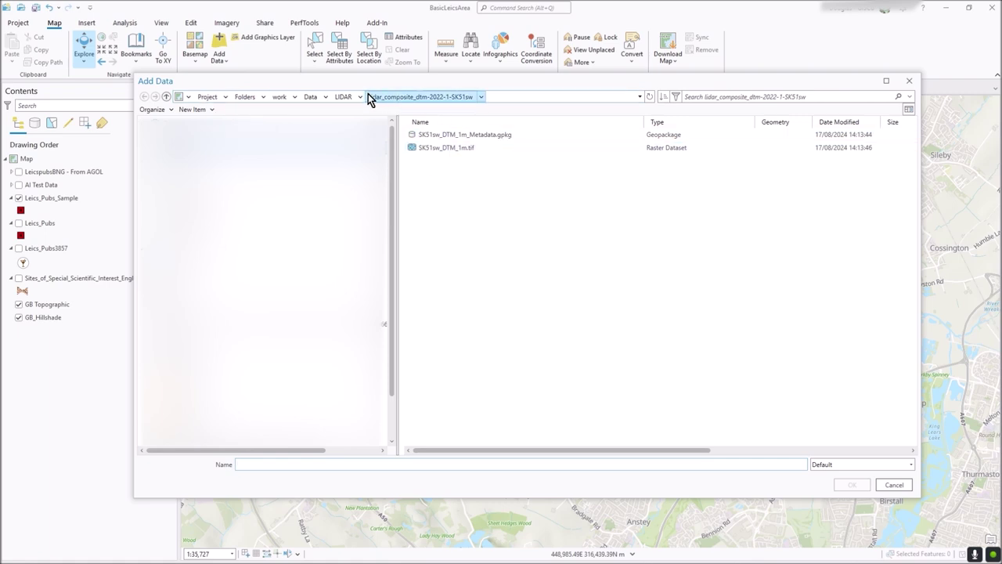
{"action": "left_click", "coordinate": [350, 98]}
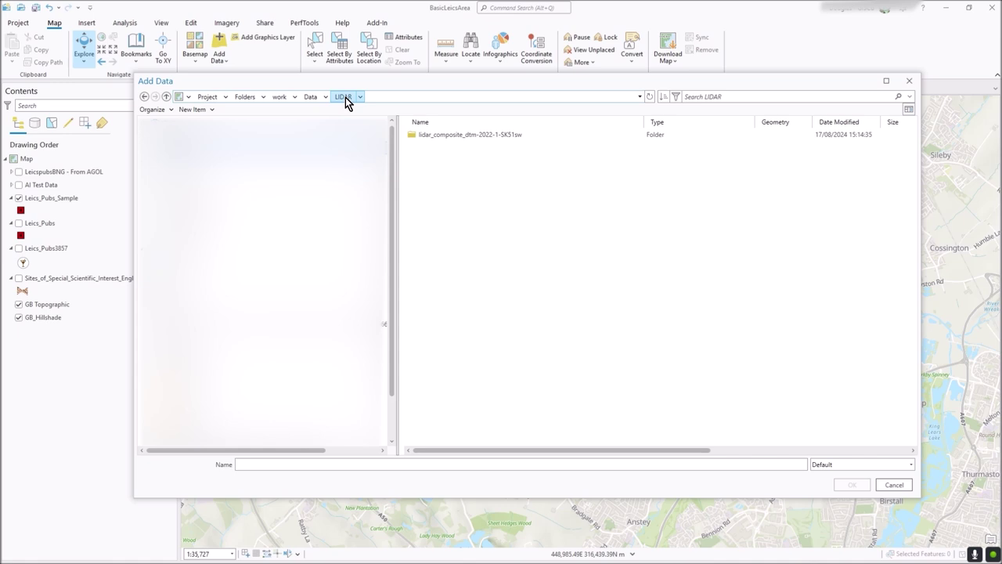
{"action": "double_click", "coordinate": [415, 137]}
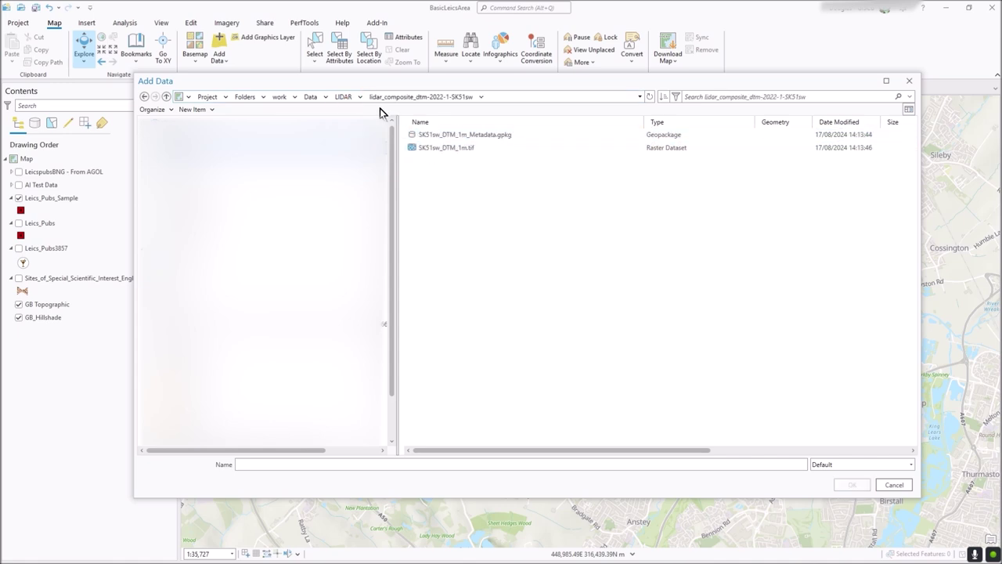
{"action": "left_click", "coordinate": [343, 98]}
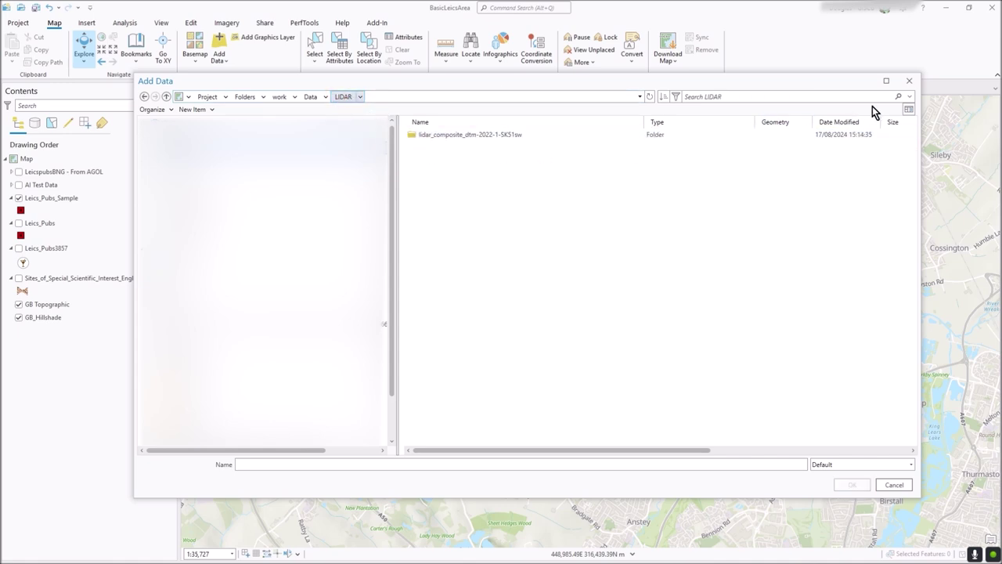
{"action": "left_click", "coordinate": [649, 97]}
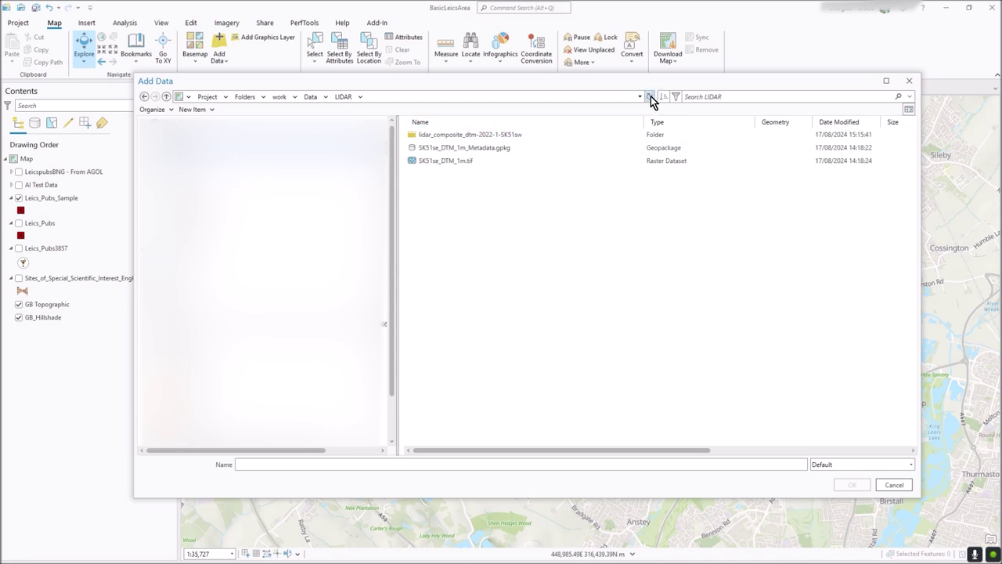
{"action": "left_click", "coordinate": [437, 165]}
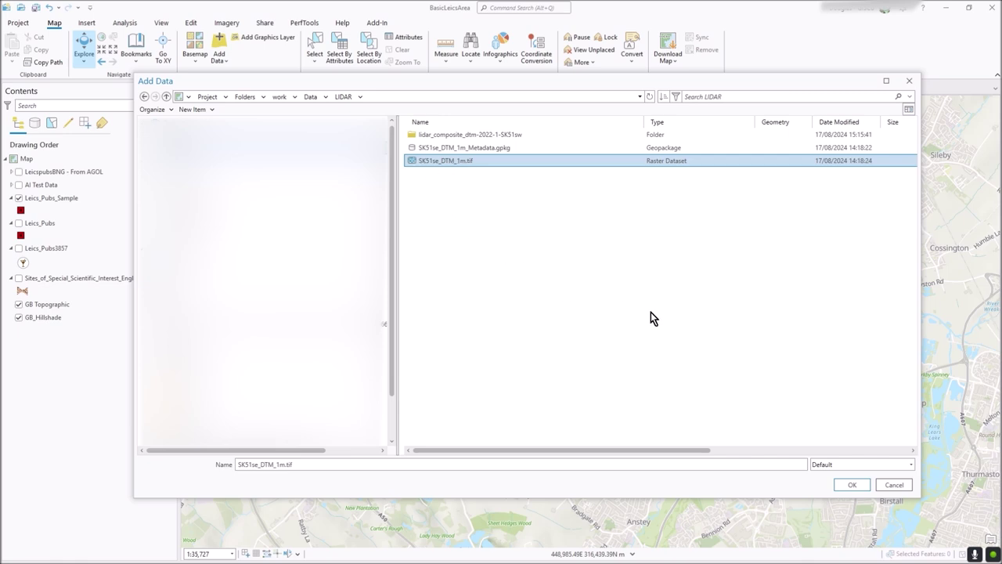
{"action": "left_click", "coordinate": [853, 485]}
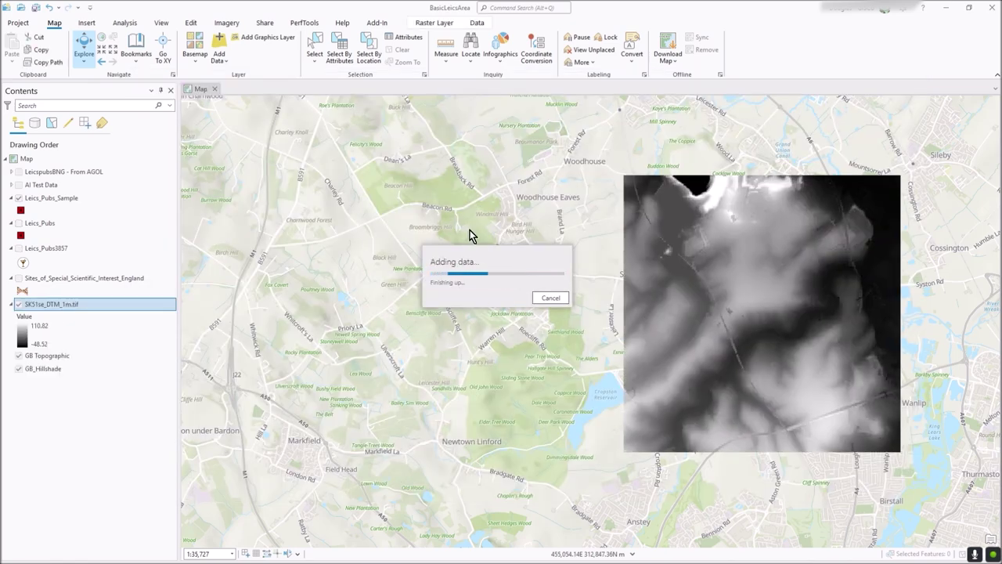
Step: Pan the DTM raster into the middle of the map and adjust the zoom
{"action": "left_click_drag", "start_coordinate": [761, 303], "coordinate": [501, 316]}
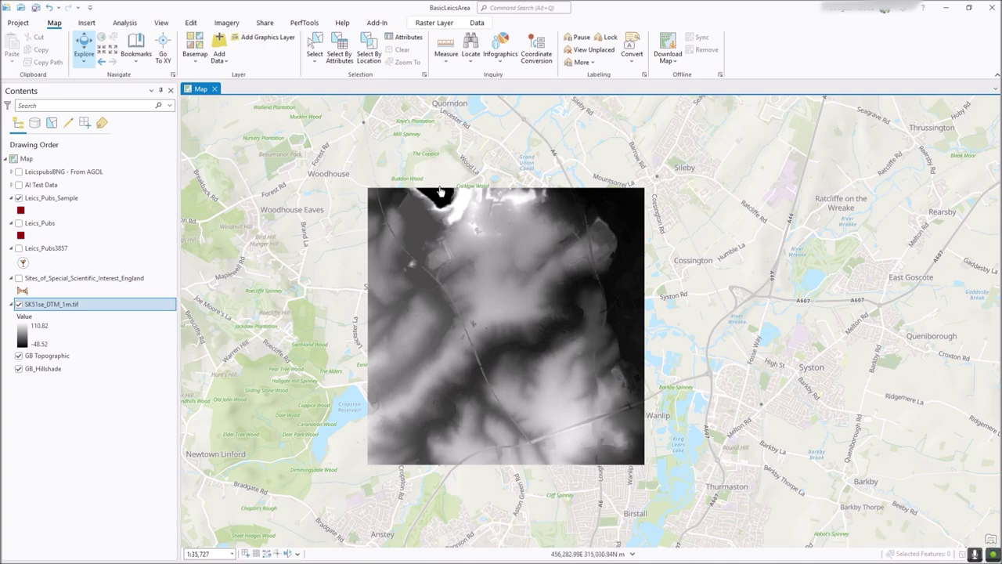
{"action": "scroll", "coordinate": [441, 192], "scroll_direction": "up", "scroll_amount": 3}
{"action": "scroll", "coordinate": [462, 227], "scroll_direction": "down", "scroll_amount": 5}
{"action": "scroll", "coordinate": [476, 248], "scroll_direction": "up", "scroll_amount": 2}
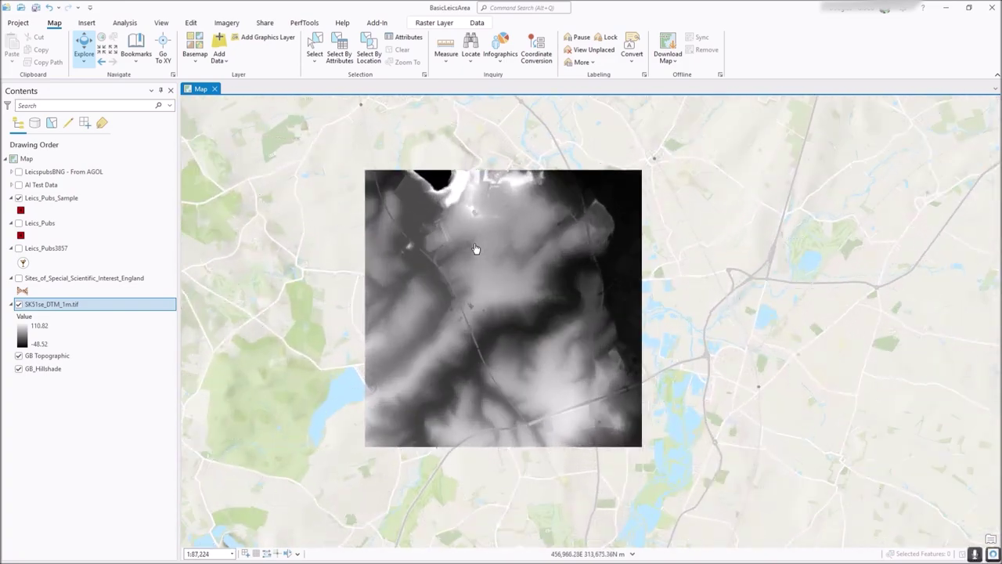
Step: Apply the green-yellow-red ramp to the DTM after trying dark-blue-to-yellow
{"action": "left_click", "coordinate": [50, 329]}
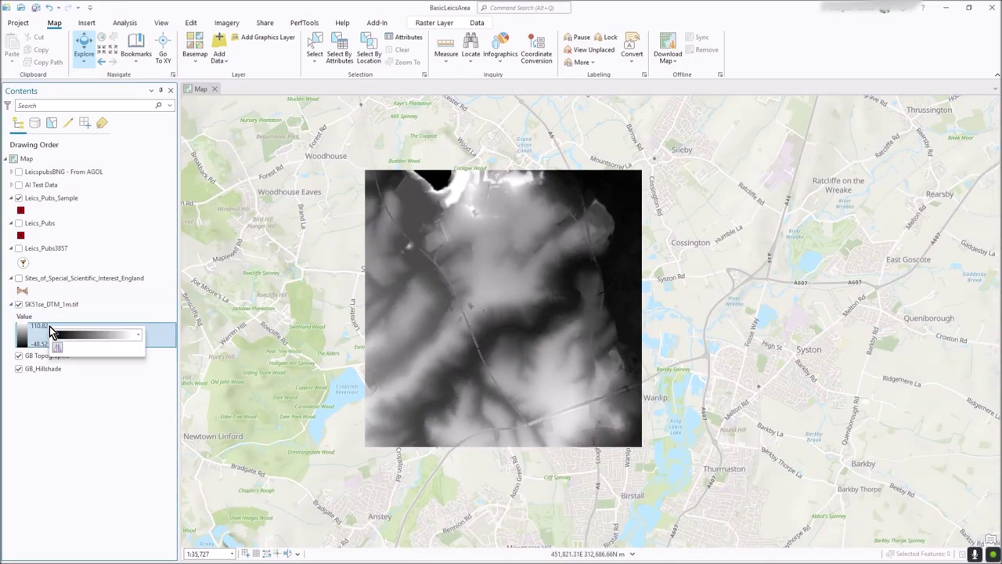
{"action": "left_click", "coordinate": [138, 335]}
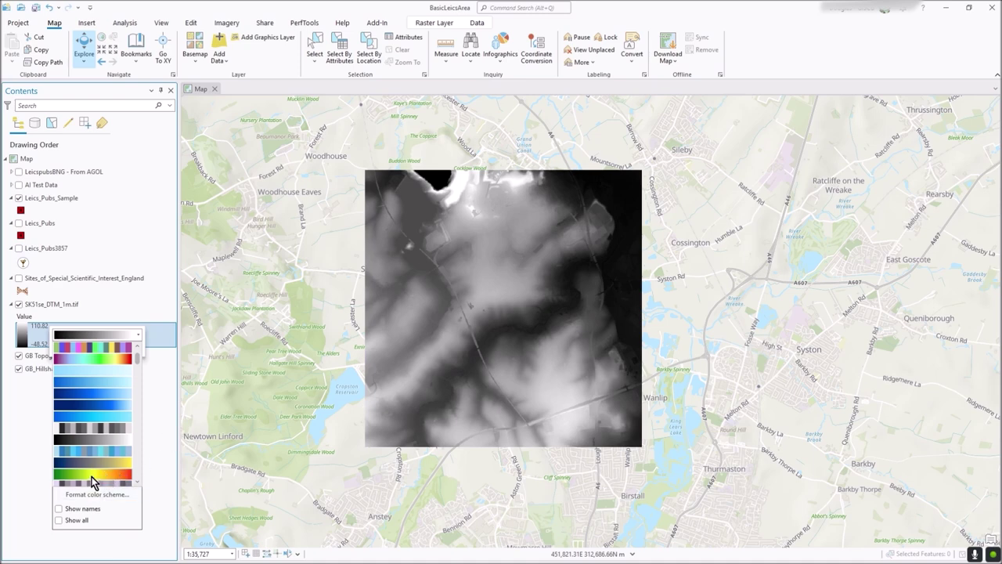
{"action": "left_click", "coordinate": [122, 464]}
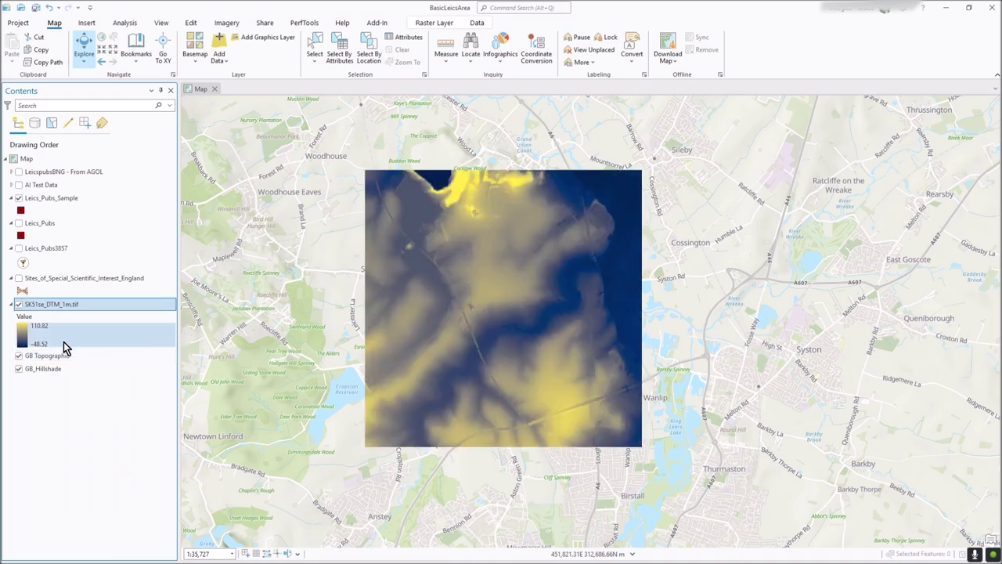
{"action": "left_click", "coordinate": [36, 330]}
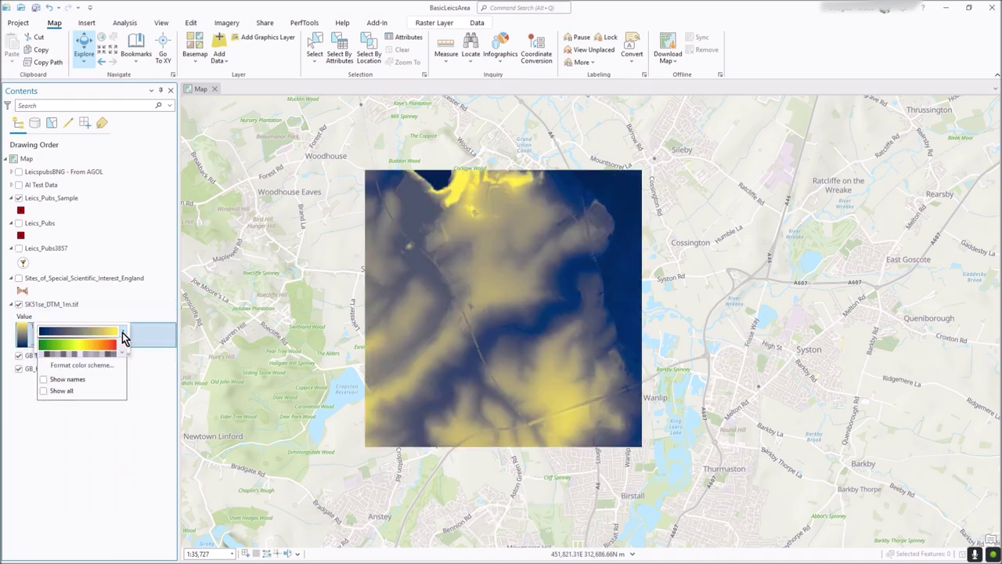
{"action": "left_click", "coordinate": [85, 468]}
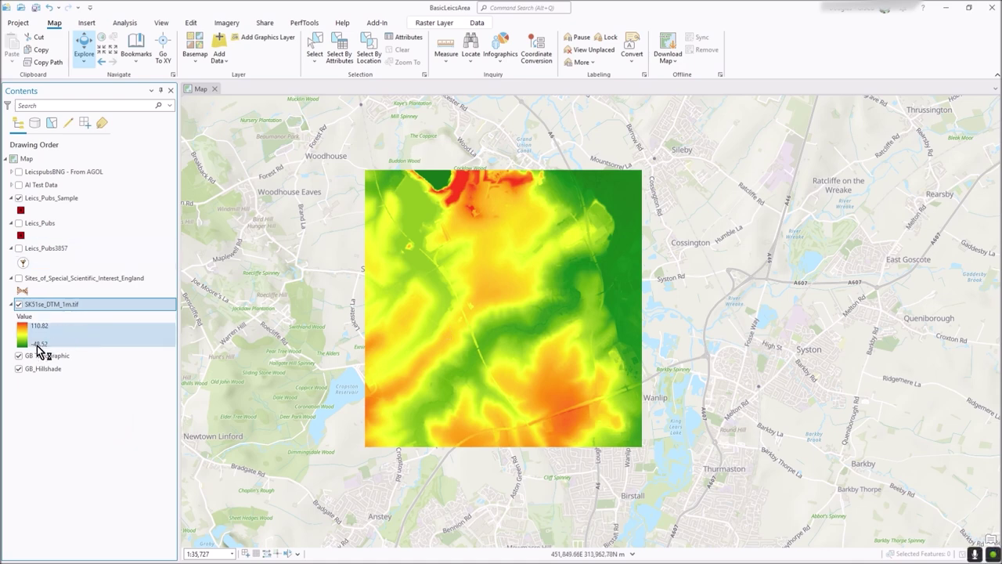
{"action": "left_click_drag", "start_coordinate": [488, 200], "coordinate": [481, 207]}
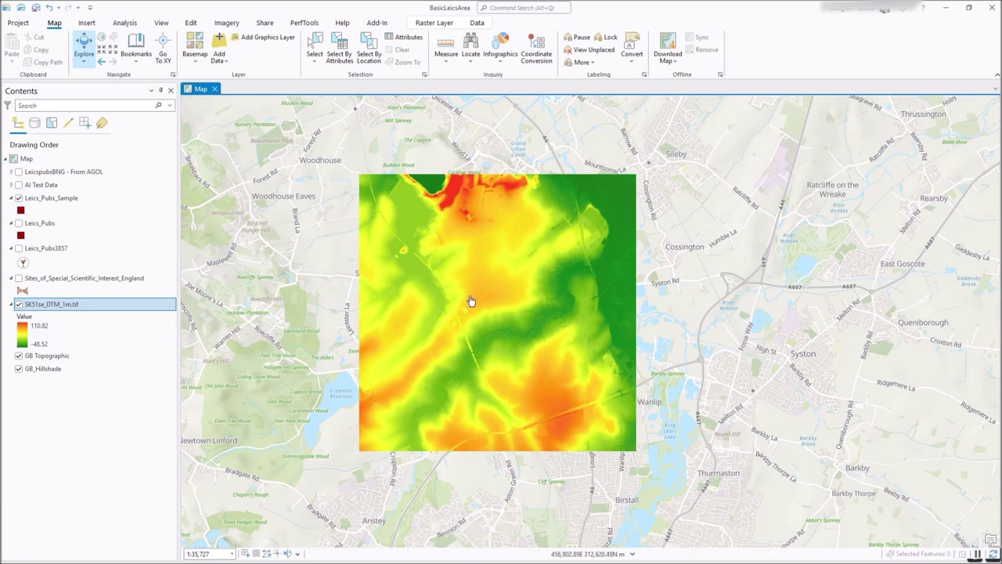
{"action": "left_click", "coordinate": [488, 279]}
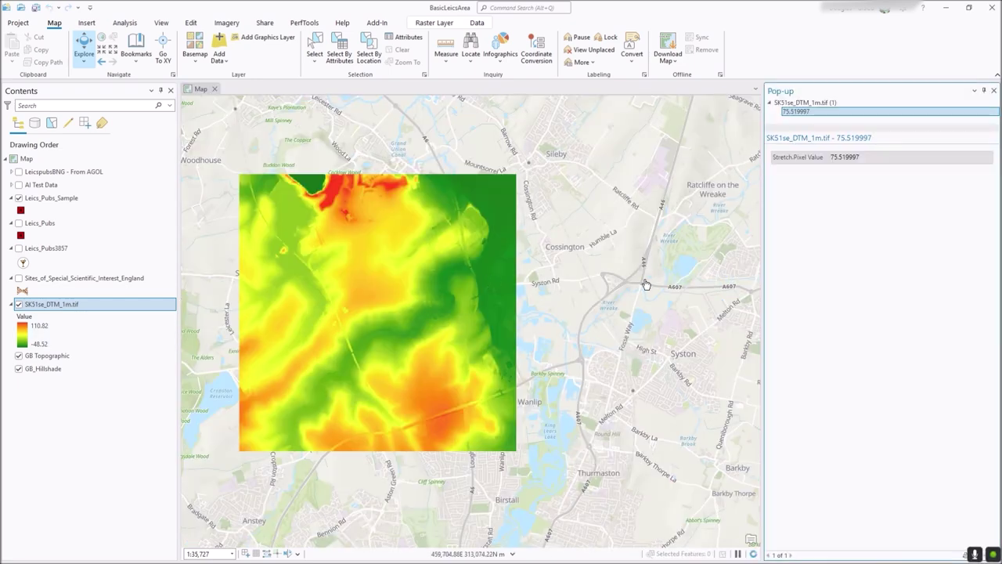
{"action": "left_click", "coordinate": [995, 92]}
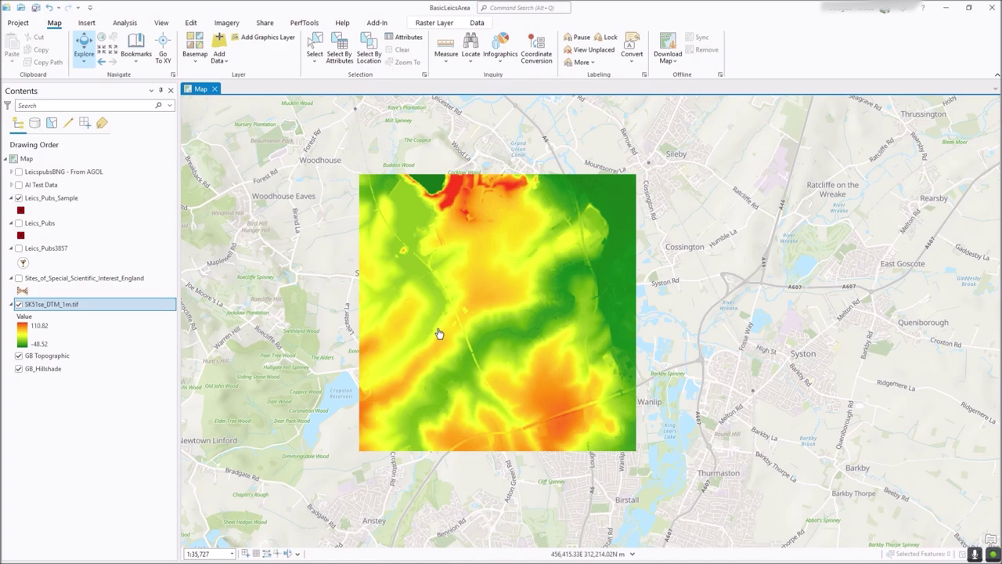
{"action": "scroll", "coordinate": [552, 334], "scroll_direction": "up", "scroll_amount": 3}
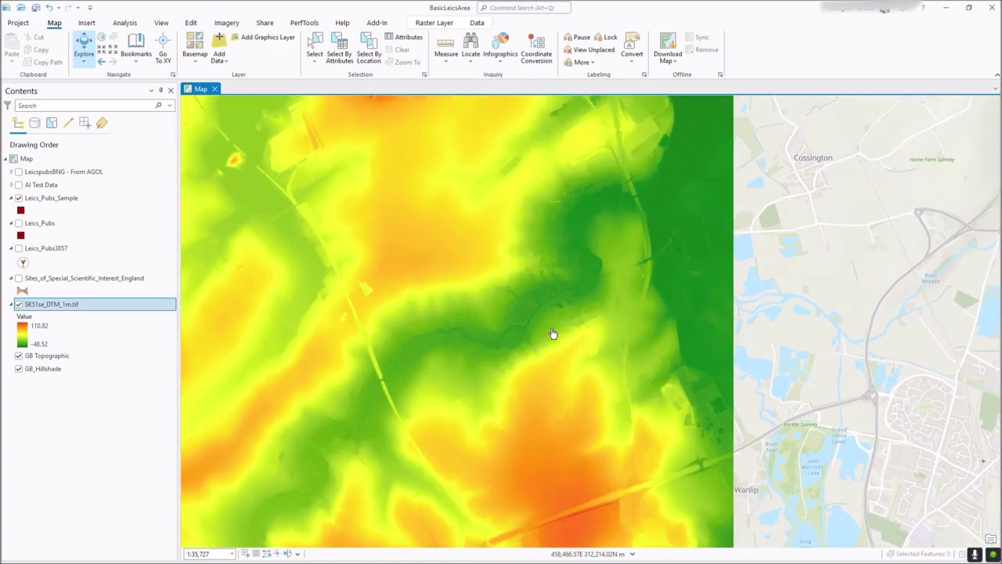
{"action": "scroll", "coordinate": [552, 335], "scroll_direction": "down", "scroll_amount": 3}
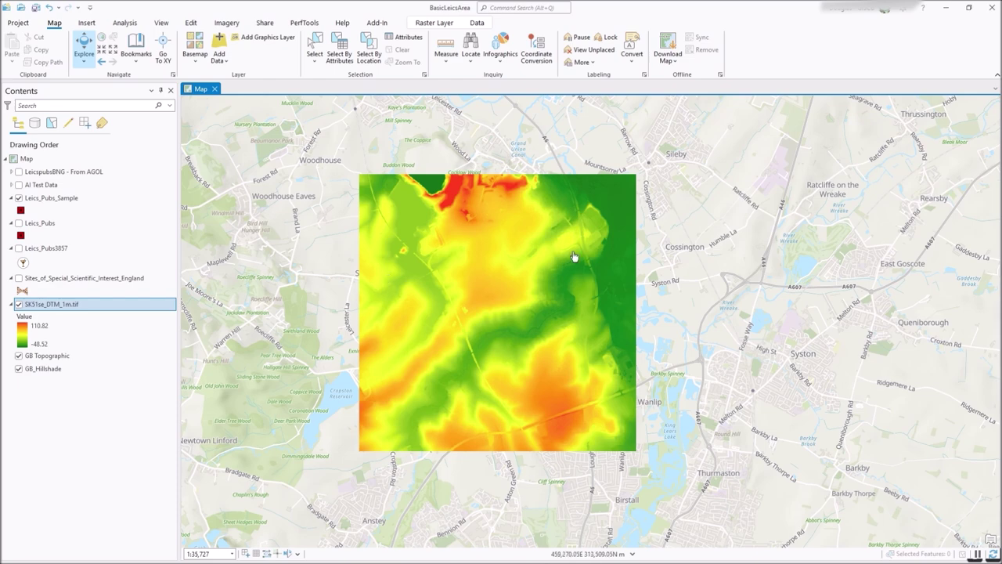
Step: Create a new local scene from the Insert tab's New Map list
{"action": "left_click", "coordinate": [85, 23]}
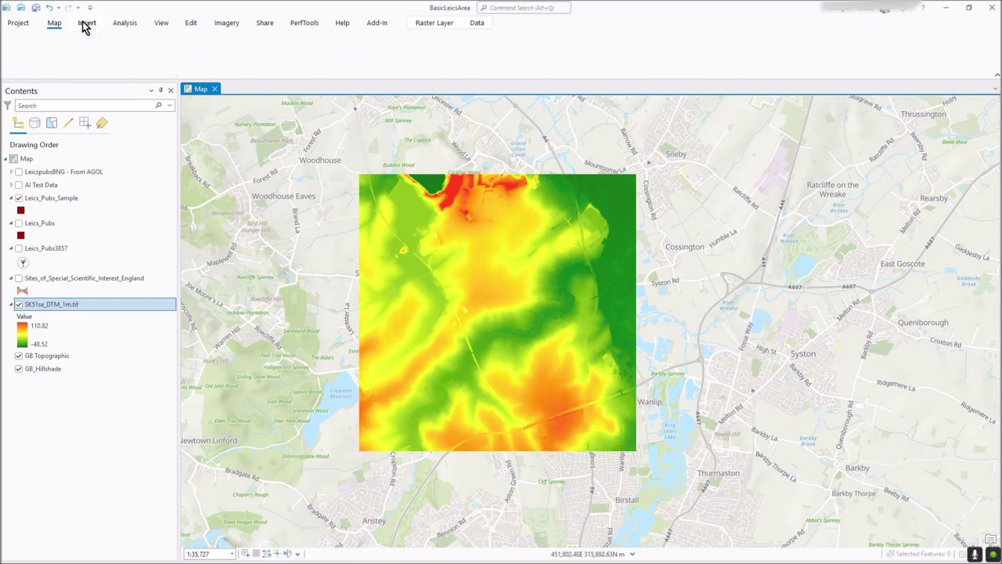
{"action": "left_click", "coordinate": [11, 59]}
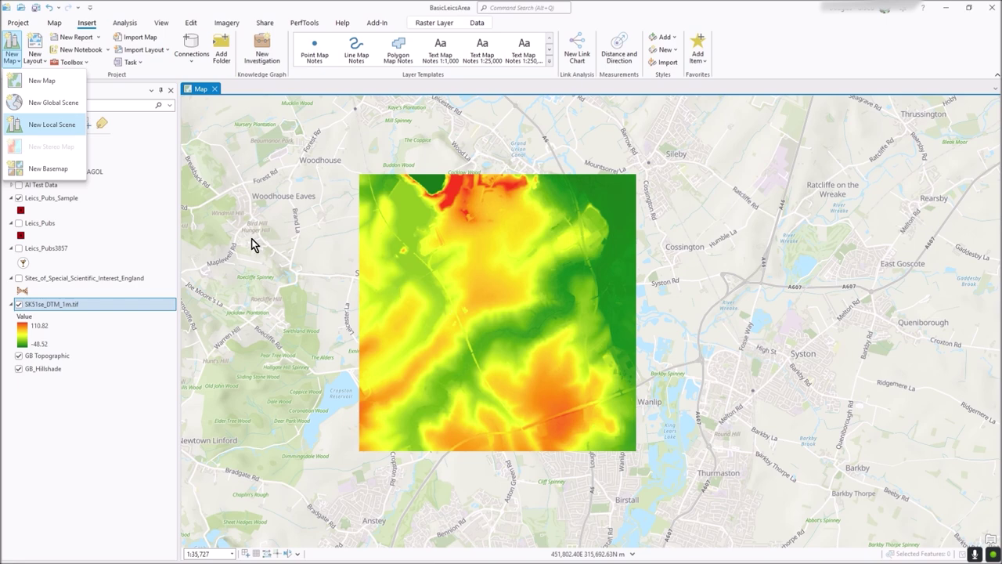
{"action": "left_click", "coordinate": [24, 130]}
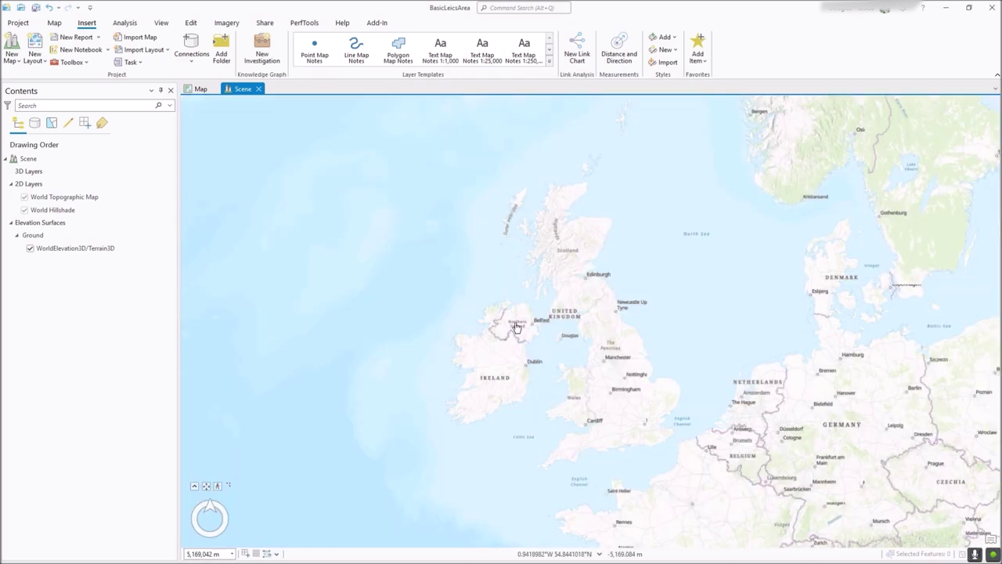
Step: Zoom the scene to Leicester and Charnwood Forest and tilt to an oblique 3D view
{"action": "scroll", "coordinate": [634, 392], "scroll_direction": "up", "scroll_amount": 2}
{"action": "scroll", "coordinate": [634, 391], "scroll_direction": "up", "scroll_amount": 5}
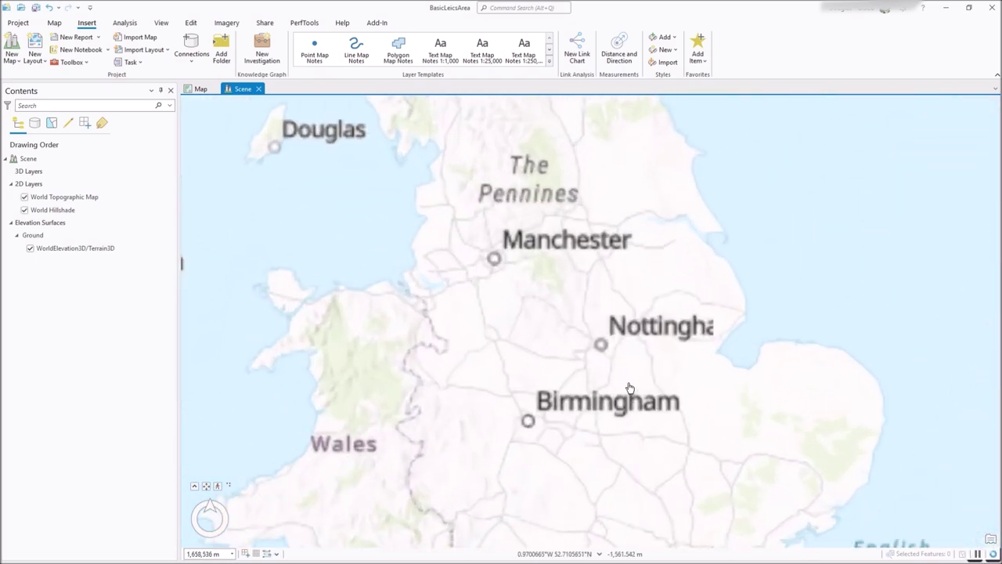
{"action": "scroll", "coordinate": [600, 376], "scroll_direction": "up", "scroll_amount": 4}
{"action": "scroll", "coordinate": [568, 357], "scroll_direction": "down", "scroll_amount": 5}
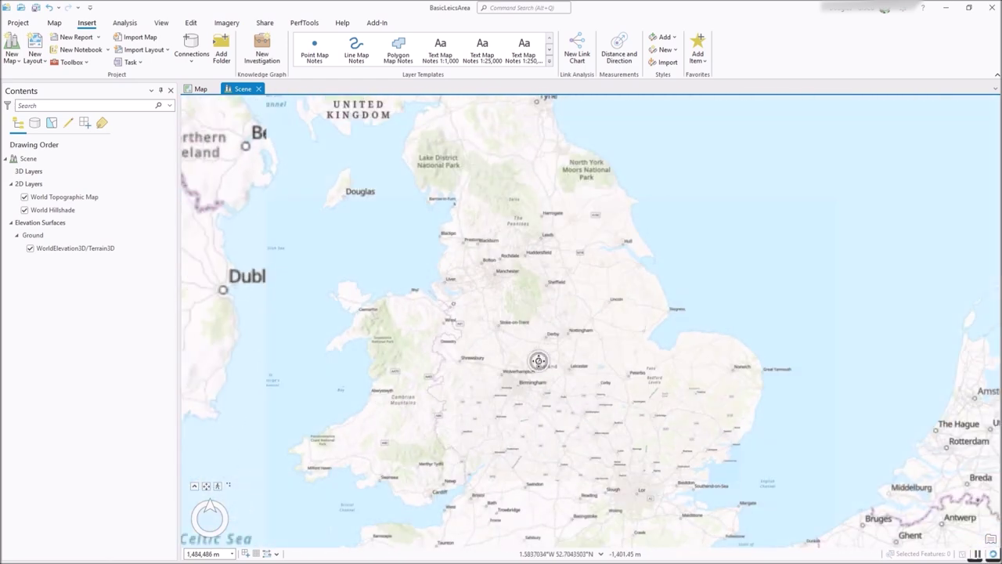
{"action": "middle_click_drag", "start_coordinate": [537, 305], "coordinate": [545, 390]}
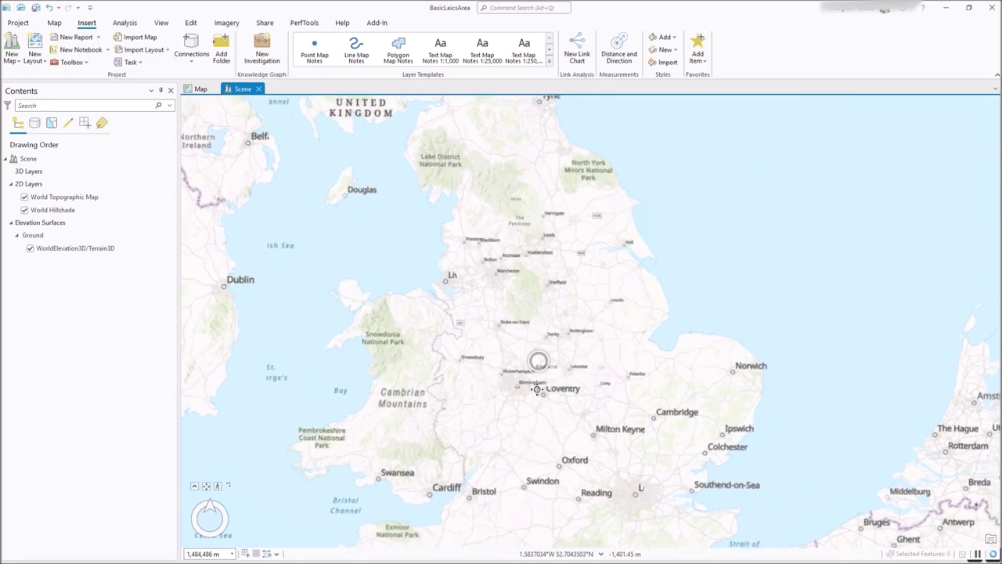
{"action": "scroll", "coordinate": [570, 371], "scroll_direction": "up", "scroll_amount": 3}
Step: Zoom the scene to Leicester and toggle the World Topographic Map basemap off and back on
{"action": "scroll", "coordinate": [569, 368], "scroll_direction": "up", "scroll_amount": 3}
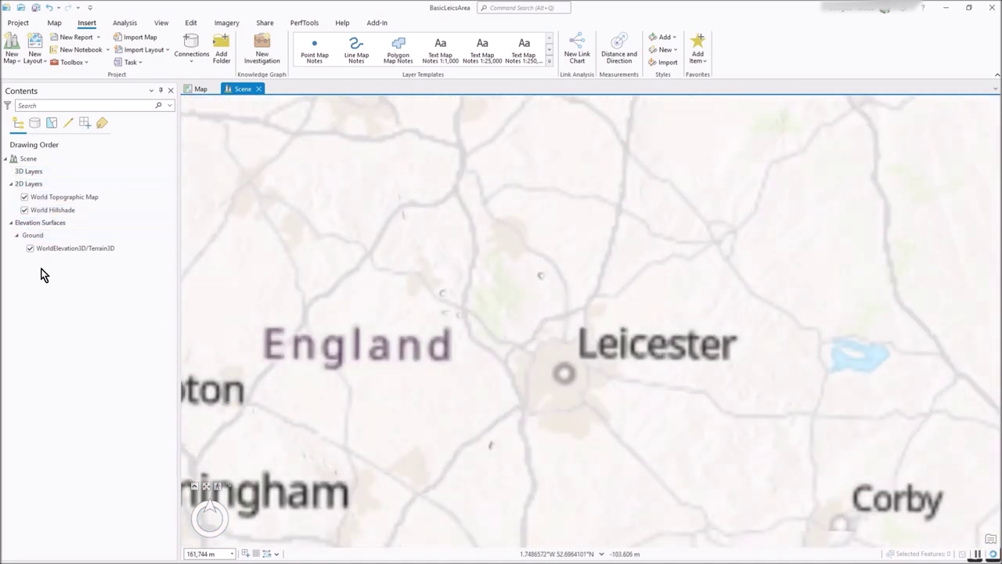
{"action": "left_click", "coordinate": [25, 202]}
{"action": "left_click", "coordinate": [25, 198]}
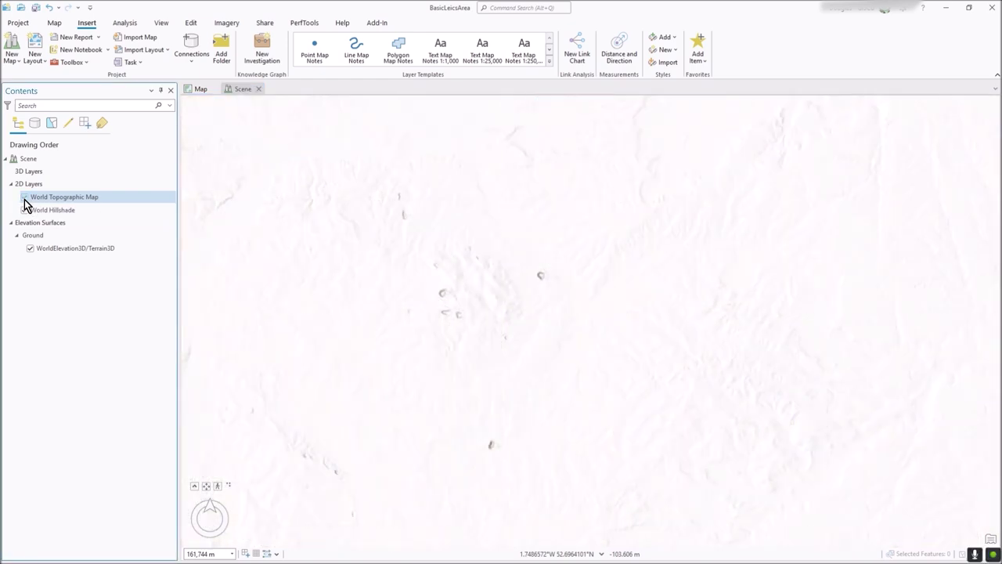
{"action": "left_click", "coordinate": [24, 198]}
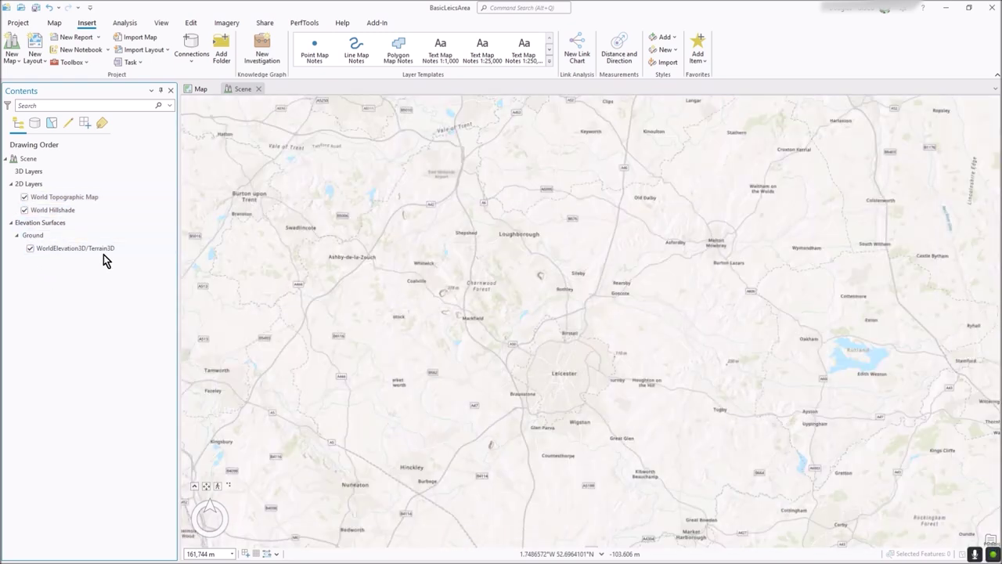
Step: Switch off the default WorldElevation3D/Terrain3D ground elevation surface
{"action": "left_click", "coordinate": [51, 249]}
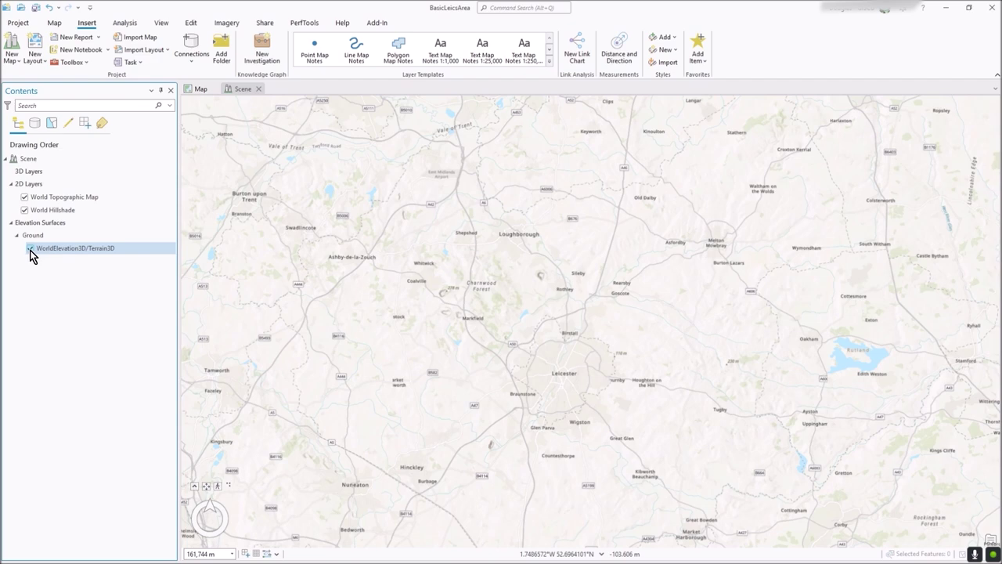
{"action": "left_click", "coordinate": [30, 249]}
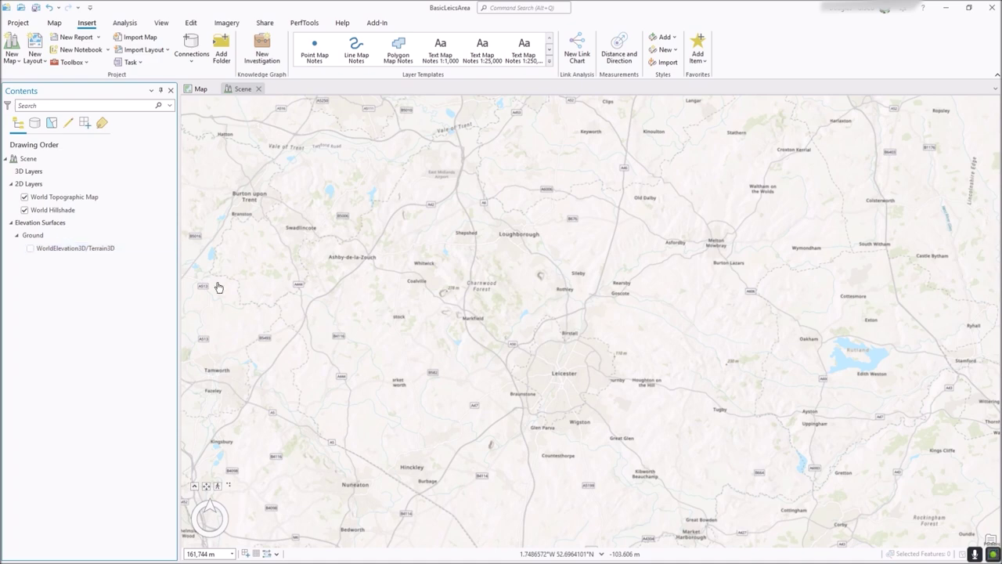
{"action": "left_click", "coordinate": [54, 23]}
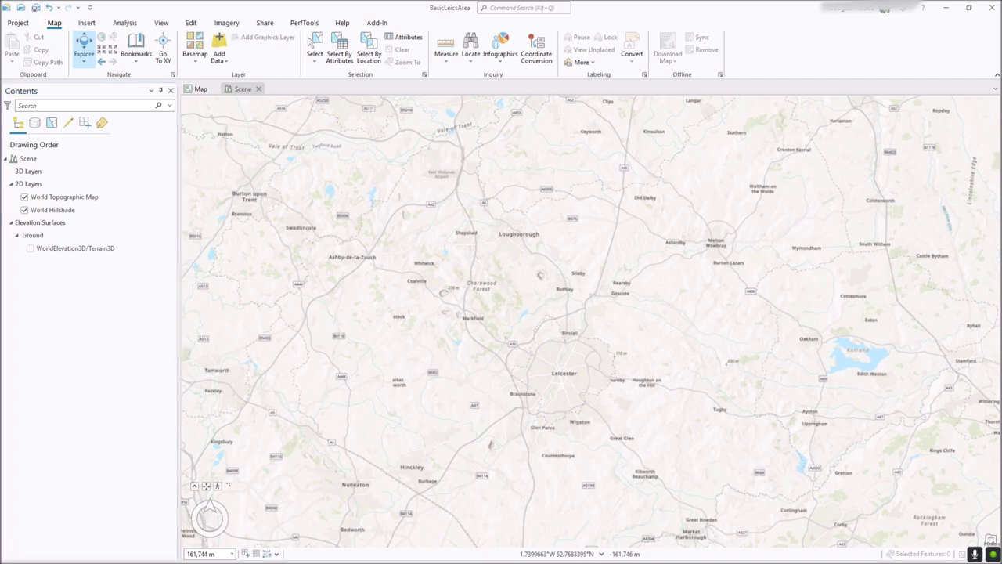
Step: Add SK51se_DTM_1m.tif from work > Data > LIDAR to the scene
{"action": "left_click", "coordinate": [219, 59]}
{"action": "left_click", "coordinate": [239, 97]}
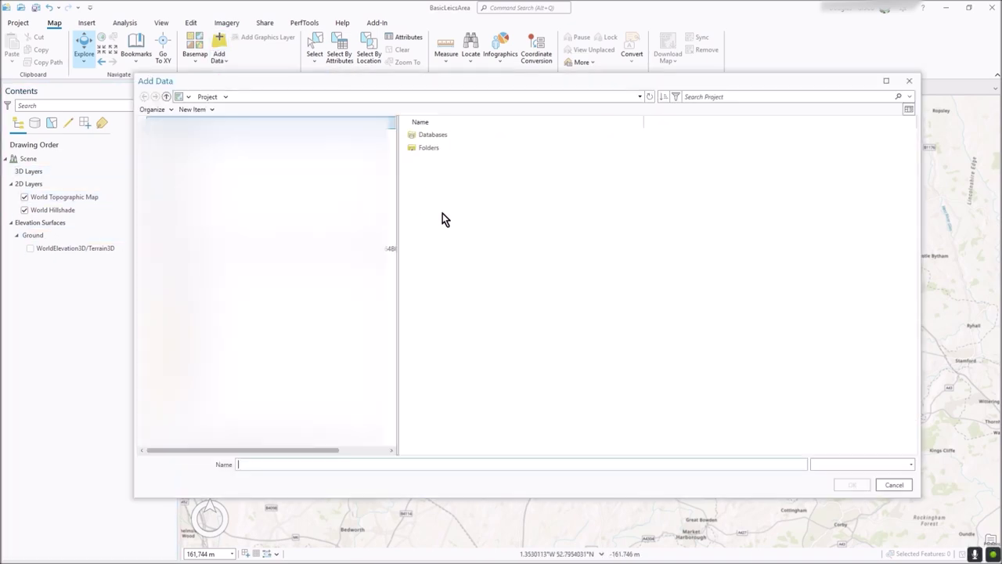
{"action": "left_click", "coordinate": [457, 161]}
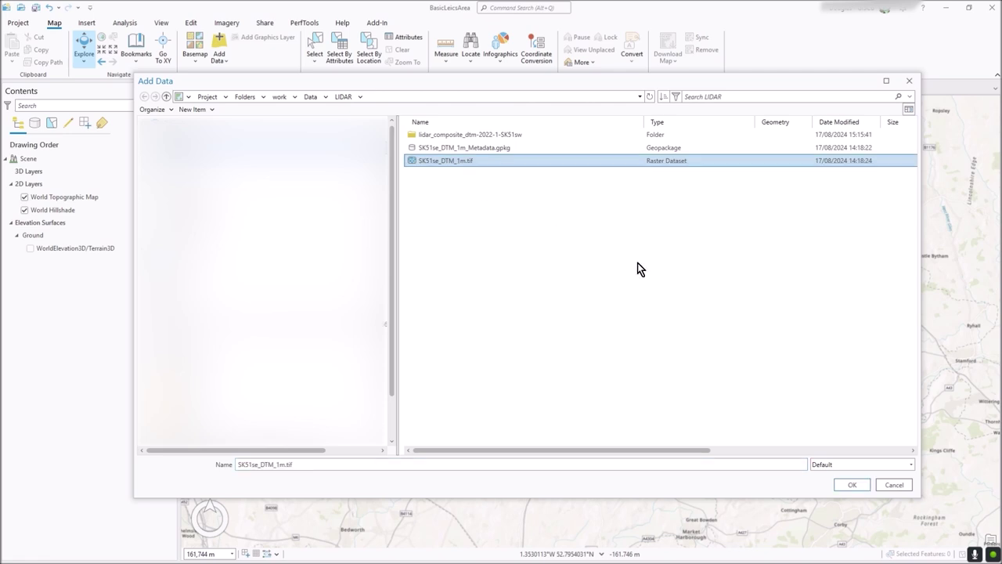
{"action": "left_click", "coordinate": [851, 486]}
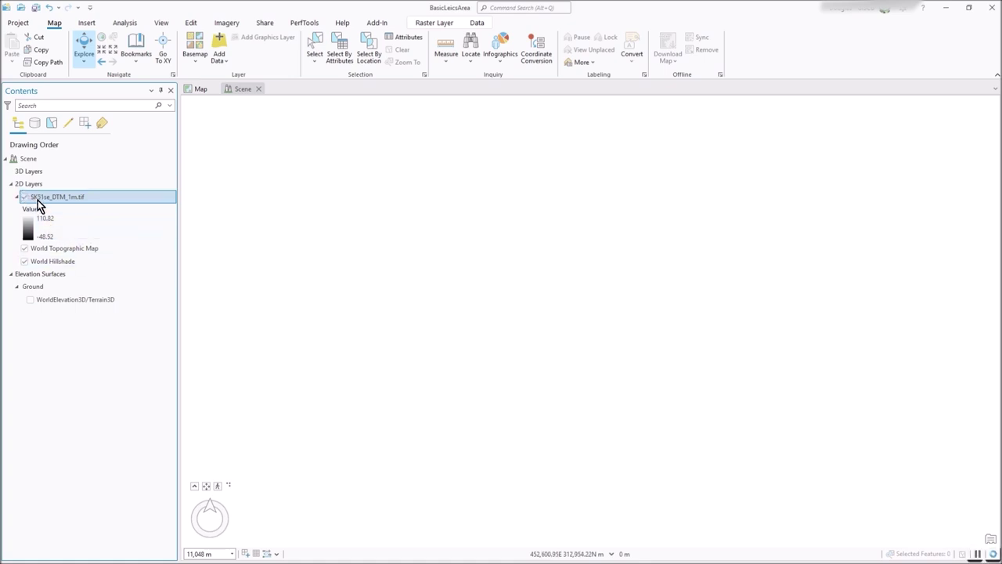
Step: Make SK51se_DTM_1m.tif a Ground elevation source, then view the coloured DTM in the 2D Map
{"action": "left_click_drag", "start_coordinate": [38, 199], "coordinate": [50, 297]}
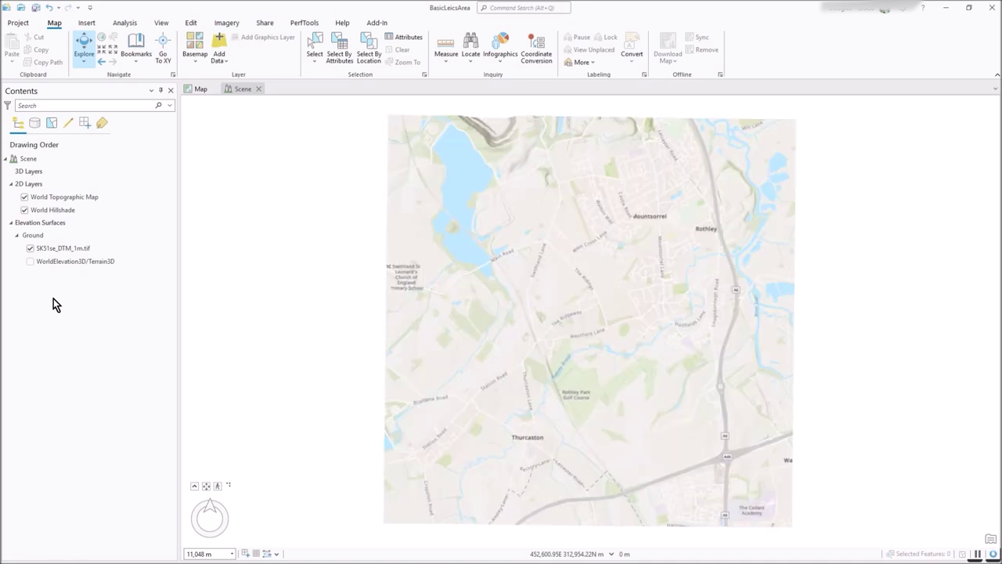
{"action": "left_click", "coordinate": [56, 235]}
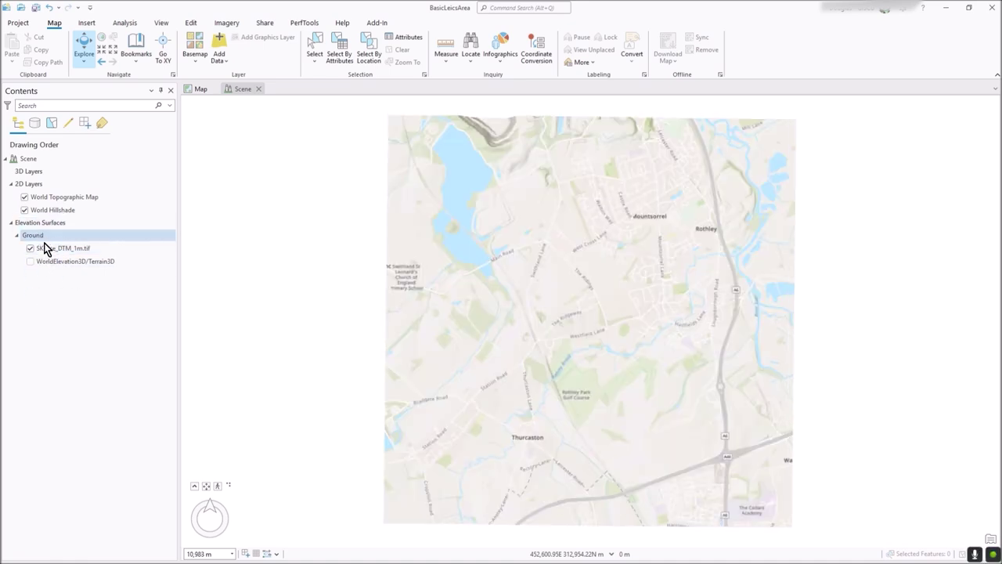
{"action": "left_click", "coordinate": [47, 249]}
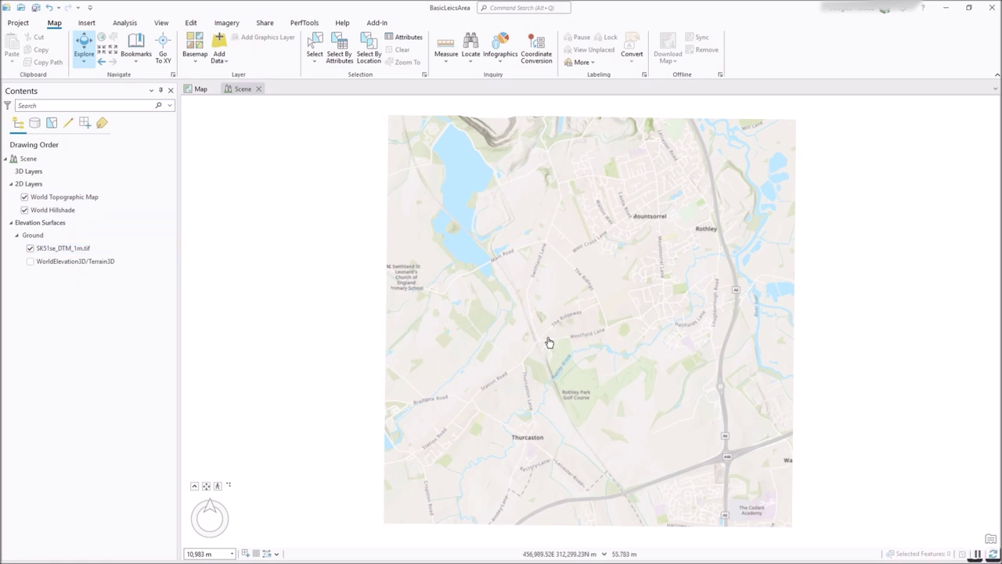
{"action": "left_click_drag", "start_coordinate": [549, 342], "coordinate": [485, 353]}
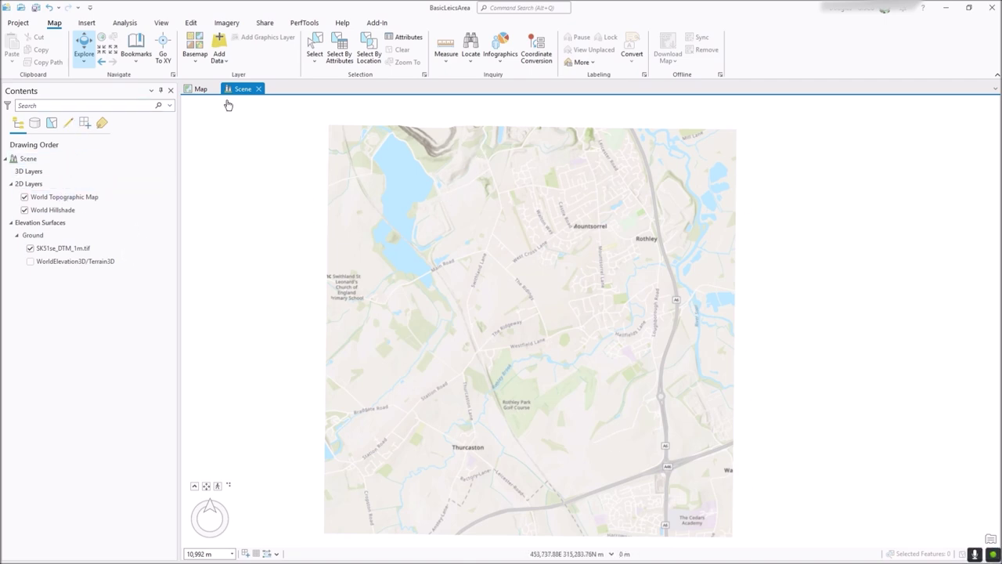
{"action": "left_click", "coordinate": [200, 89]}
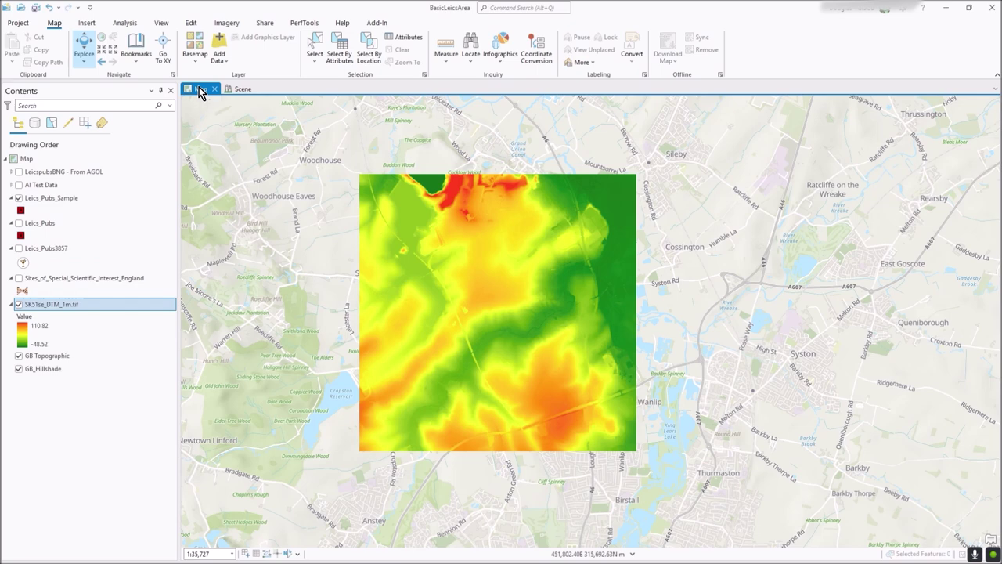
Step: Return to the 3D scene and tilt and orbit to an oblique view across the quarry toward the lake
{"action": "left_click", "coordinate": [240, 90]}
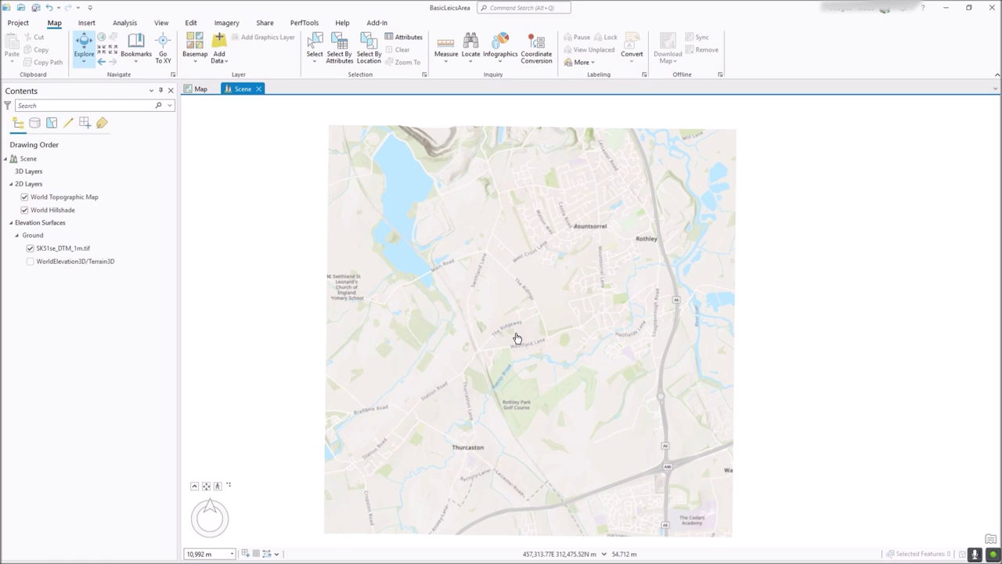
{"action": "left_click_drag", "start_coordinate": [561, 271], "coordinate": [545, 288]}
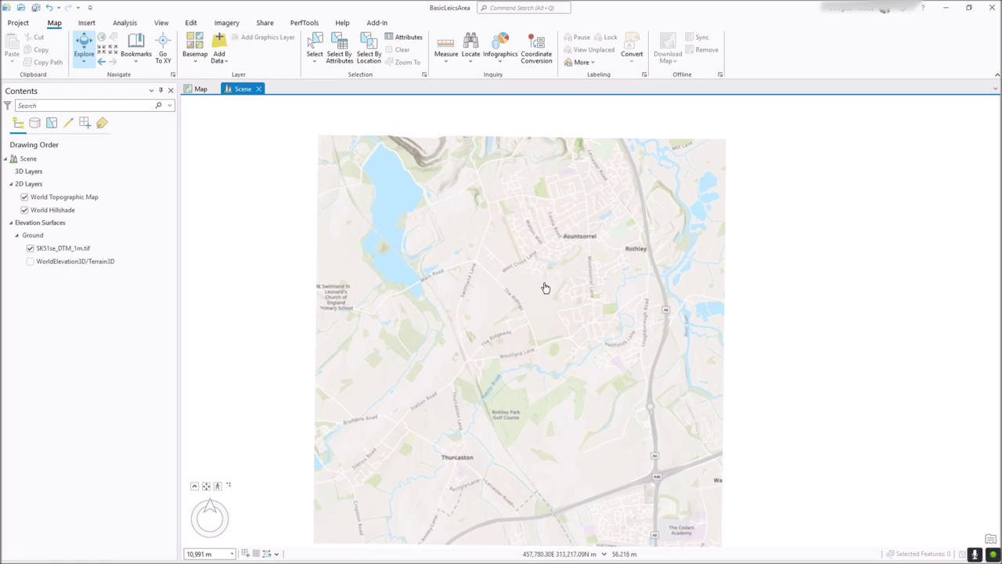
{"action": "left_click_drag", "start_coordinate": [438, 270], "coordinate": [463, 319]}
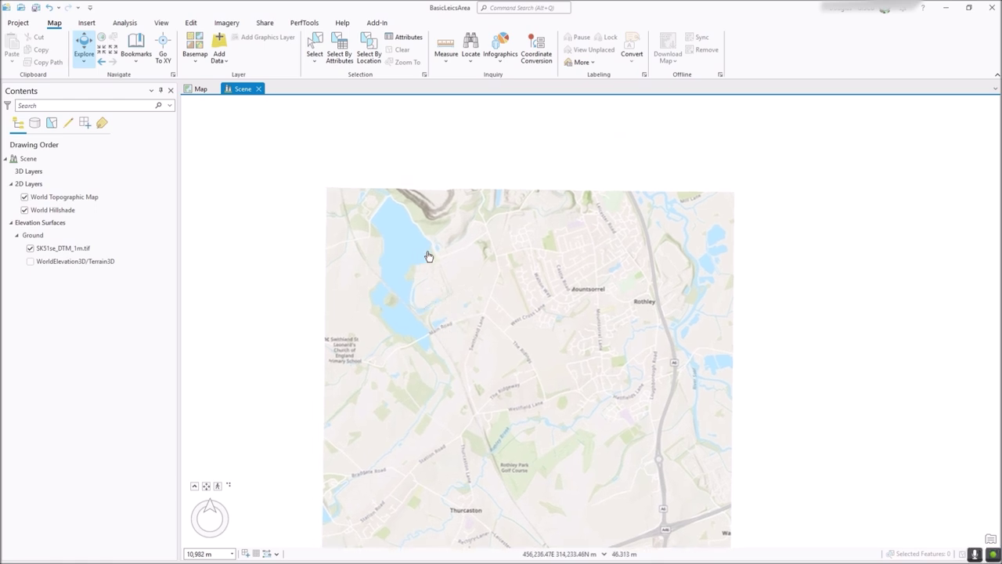
{"action": "scroll", "coordinate": [417, 273], "scroll_direction": "up", "scroll_amount": 5}
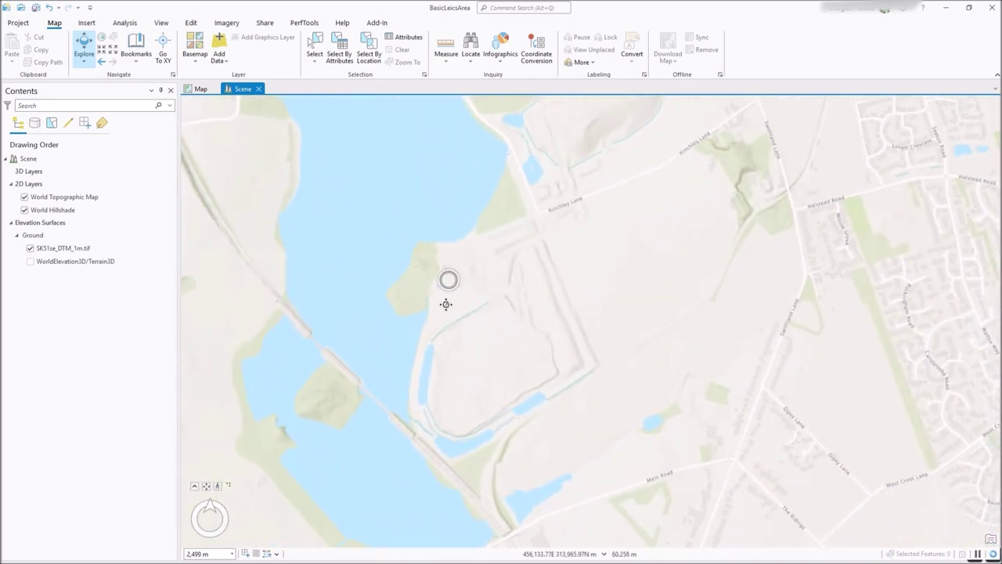
{"action": "mouse_move", "coordinate": [439, 363]}
{"action": "middle_mouse_down"}
{"action": "mouse_move", "coordinate": [456, 201]}
{"action": "mouse_move", "coordinate": [389, 203]}
{"action": "mouse_move", "coordinate": [415, 242]}
{"action": "mouse_move", "coordinate": [552, 258]}
{"action": "mouse_move", "coordinate": [718, 227]}
{"action": "mouse_move", "coordinate": [548, 253]}
{"action": "middle_mouse_up"}
{"action": "scroll", "coordinate": [235, 167], "scroll_direction": "up", "scroll_amount": 3}
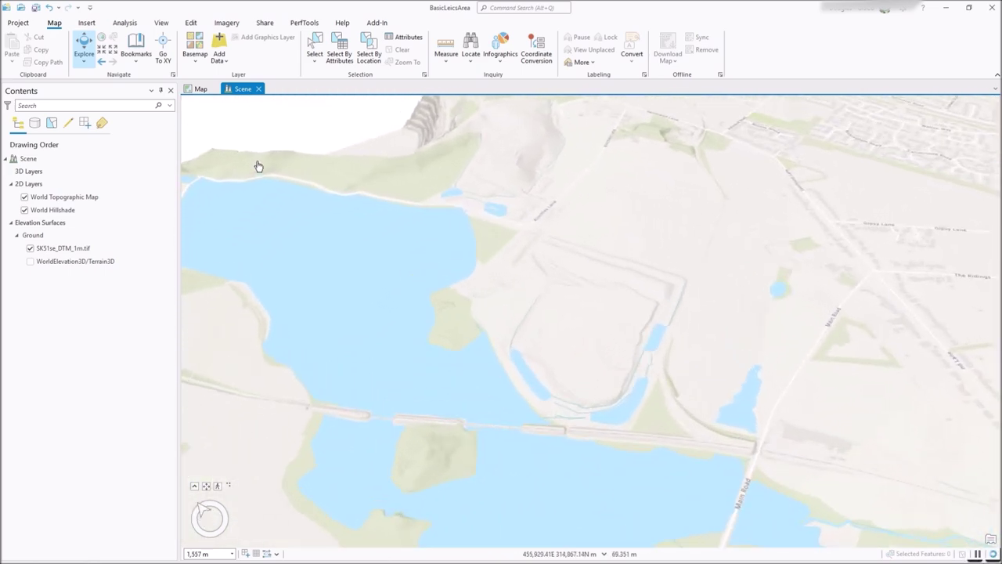
{"action": "mouse_move", "coordinate": [298, 173]}
{"action": "middle_mouse_down"}
{"action": "mouse_move", "coordinate": [438, 209]}
{"action": "mouse_move", "coordinate": [626, 164]}
{"action": "mouse_move", "coordinate": [643, 134]}
{"action": "middle_mouse_up"}
{"action": "middle_click_drag", "start_coordinate": [264, 199], "coordinate": [184, 185]}
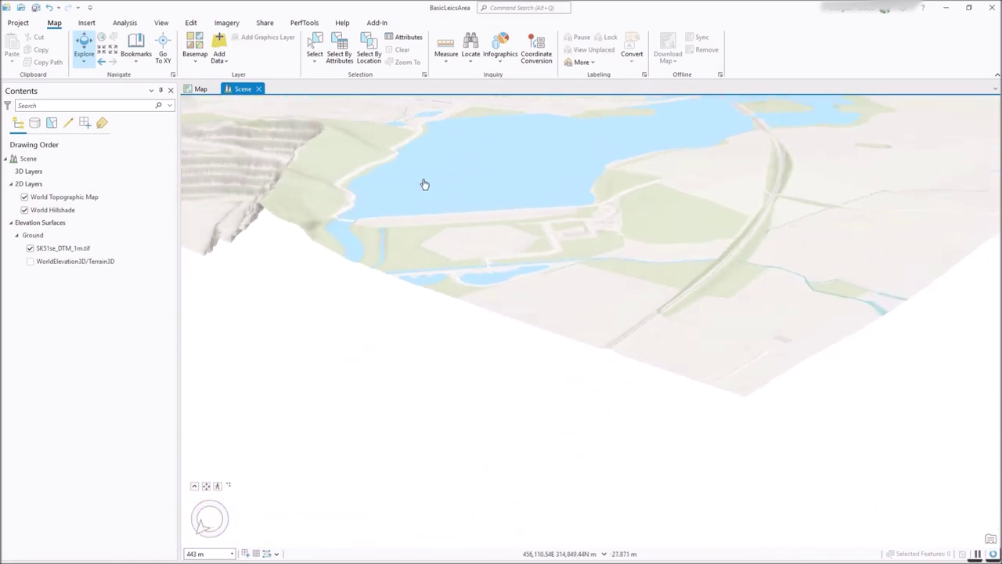
{"action": "mouse_move", "coordinate": [407, 180]}
{"action": "middle_mouse_down"}
{"action": "mouse_move", "coordinate": [314, 190]}
{"action": "mouse_move", "coordinate": [309, 181]}
{"action": "mouse_move", "coordinate": [308, 204]}
{"action": "middle_mouse_up"}
{"action": "scroll", "coordinate": [321, 141], "scroll_direction": "up", "scroll_amount": 2}
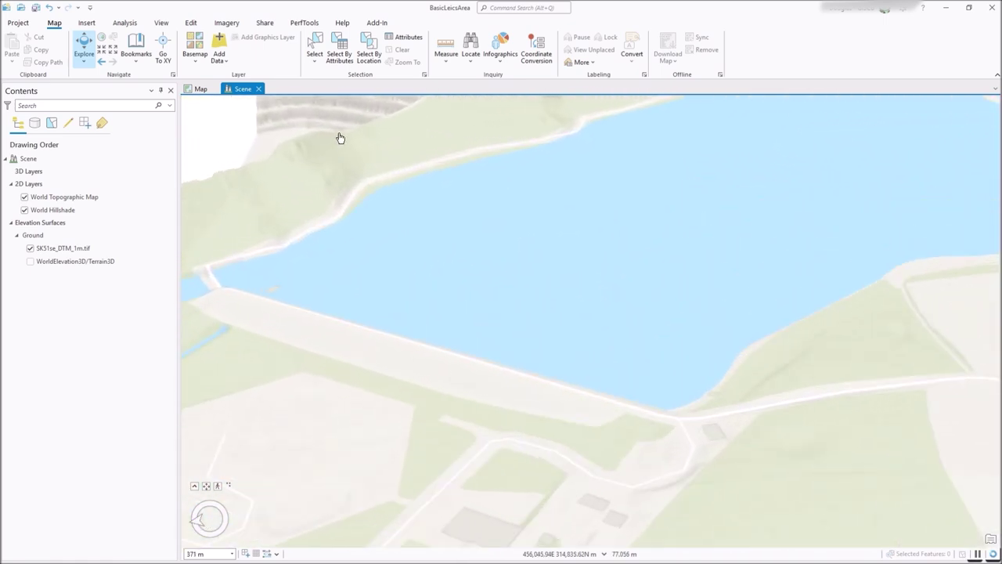
{"action": "mouse_move", "coordinate": [340, 137]}
{"action": "right_mouse_down"}
{"action": "mouse_move", "coordinate": [349, 154]}
{"action": "mouse_move", "coordinate": [338, 108]}
{"action": "right_mouse_up"}
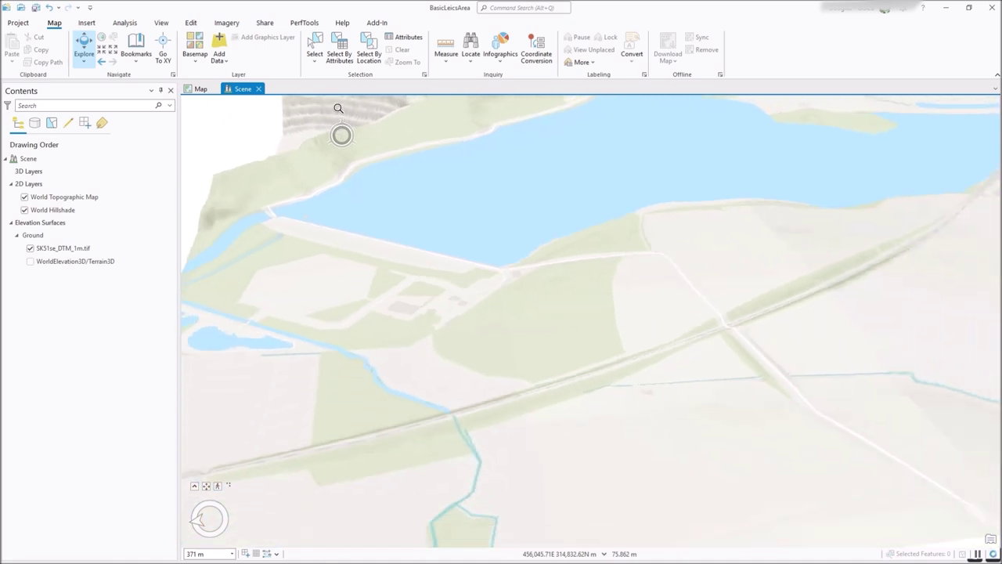
{"action": "right_click_drag", "start_coordinate": [380, 159], "coordinate": [371, 132]}
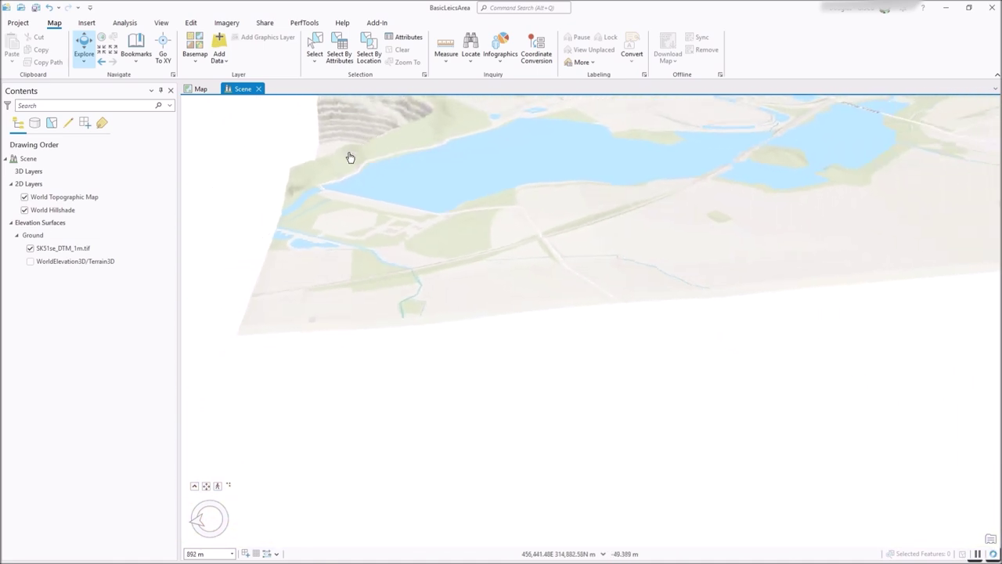
{"action": "left_click_drag", "start_coordinate": [350, 158], "coordinate": [502, 368]}
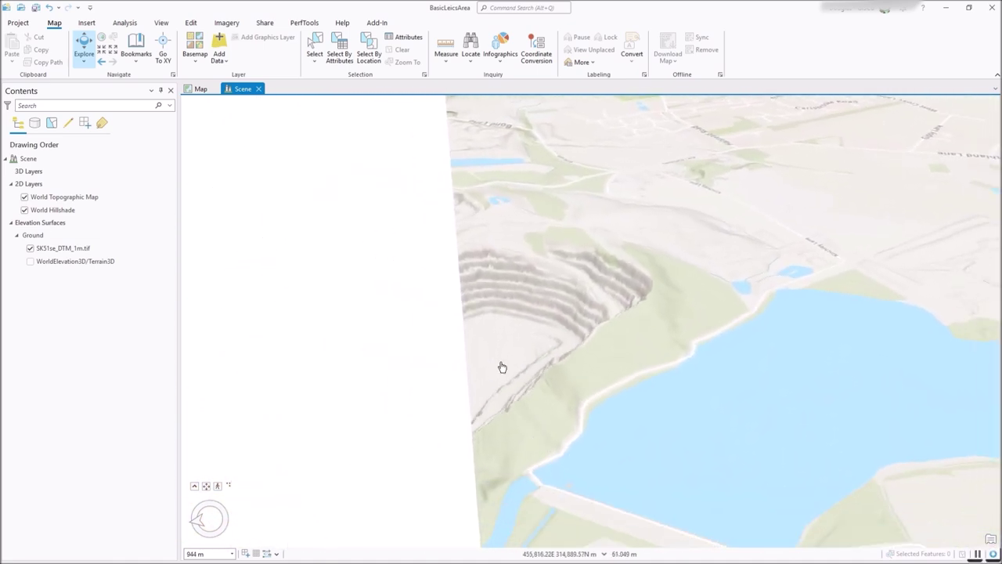
{"action": "middle_click_drag", "start_coordinate": [529, 334], "coordinate": [448, 309]}
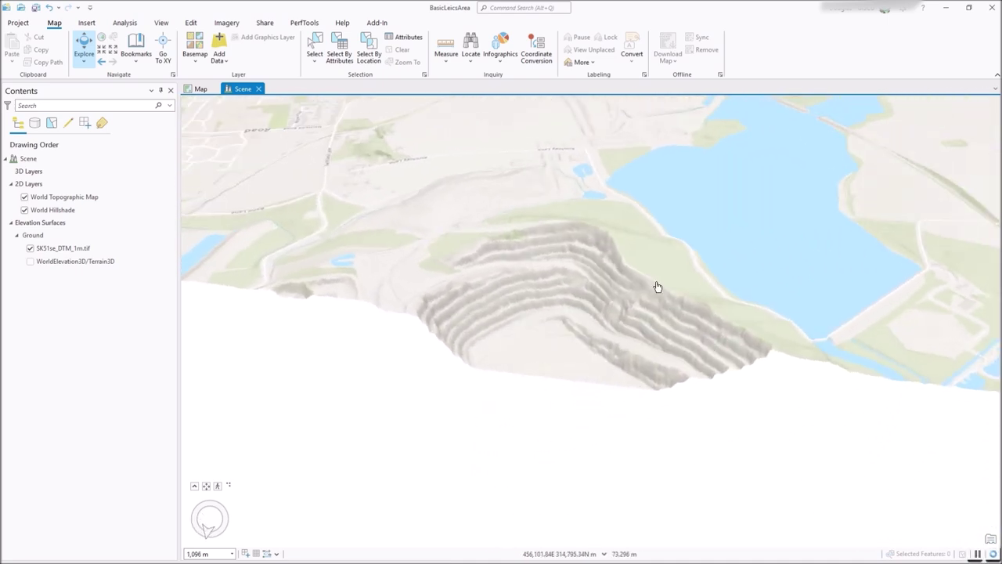
Step: Zoom in on the quarry and raise its terraced benches higher in the view
{"action": "scroll", "coordinate": [658, 287], "scroll_direction": "up", "scroll_amount": 2}
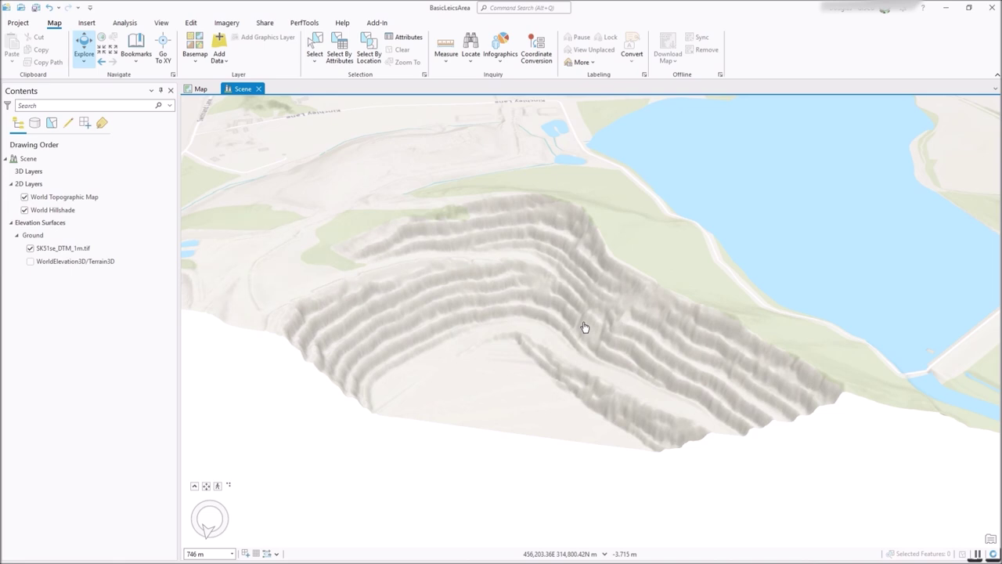
{"action": "scroll", "coordinate": [553, 365], "scroll_direction": "up", "scroll_amount": 2}
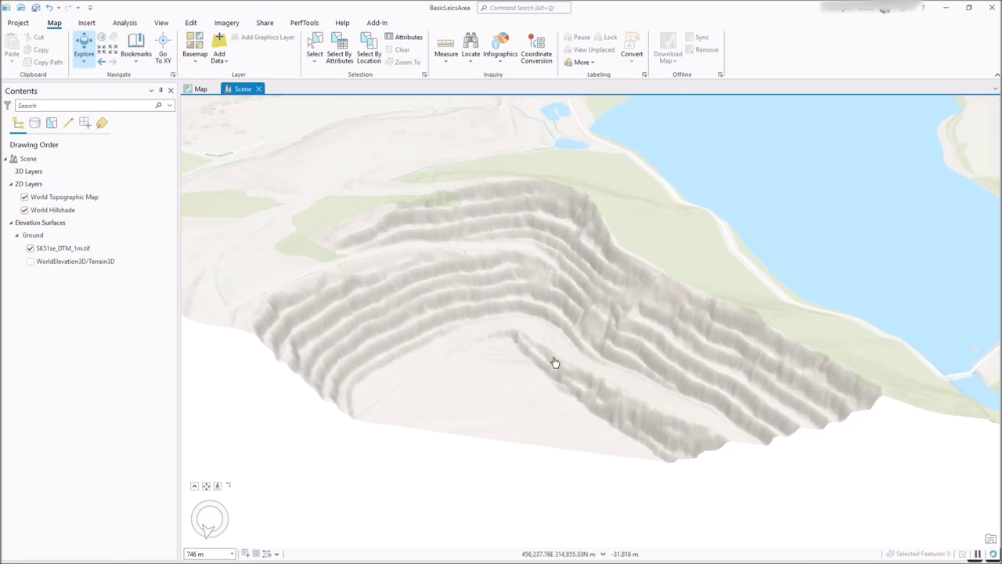
{"action": "middle_click_drag", "start_coordinate": [709, 361], "coordinate": [616, 347]}
{"action": "scroll", "coordinate": [616, 349], "scroll_direction": "up", "scroll_amount": 2}
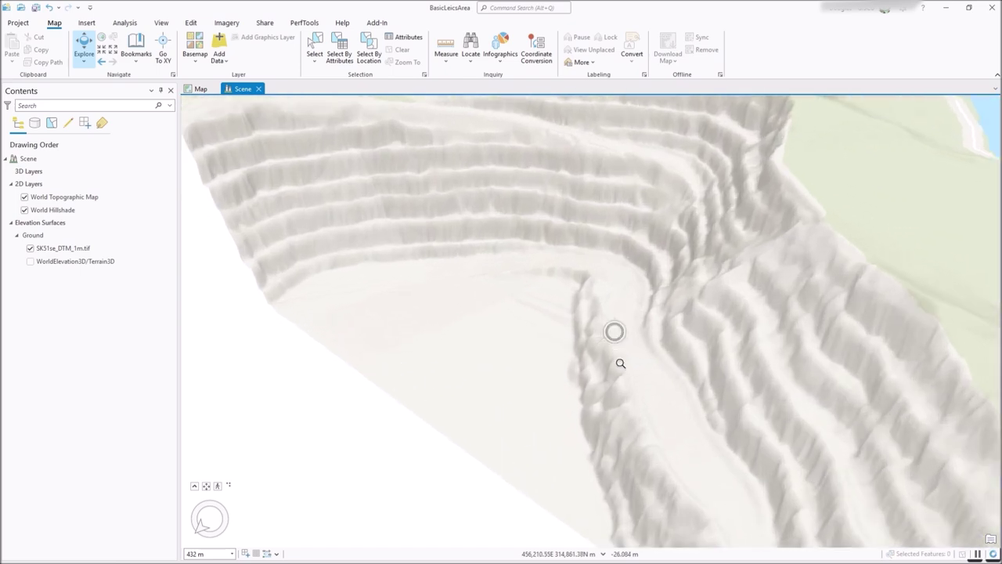
{"action": "scroll", "coordinate": [614, 332], "scroll_direction": "down", "scroll_amount": 4}
{"action": "scroll", "coordinate": [611, 305], "scroll_direction": "up", "scroll_amount": 2}
{"action": "scroll", "coordinate": [610, 313], "scroll_direction": "down", "scroll_amount": 2}
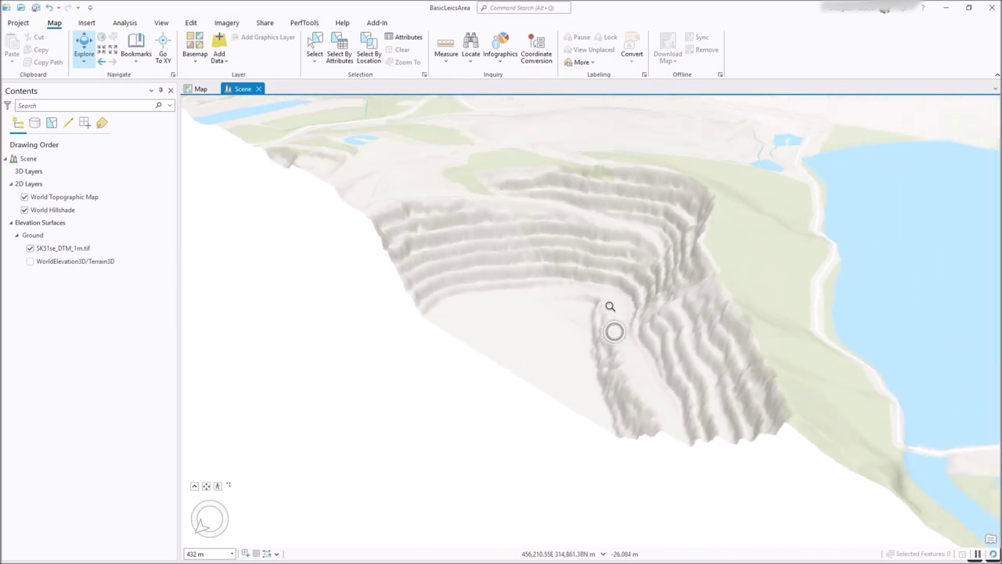
{"action": "scroll", "coordinate": [579, 309], "scroll_direction": "up", "scroll_amount": 1}
{"action": "scroll", "coordinate": [613, 328], "scroll_direction": "up", "scroll_amount": 3}
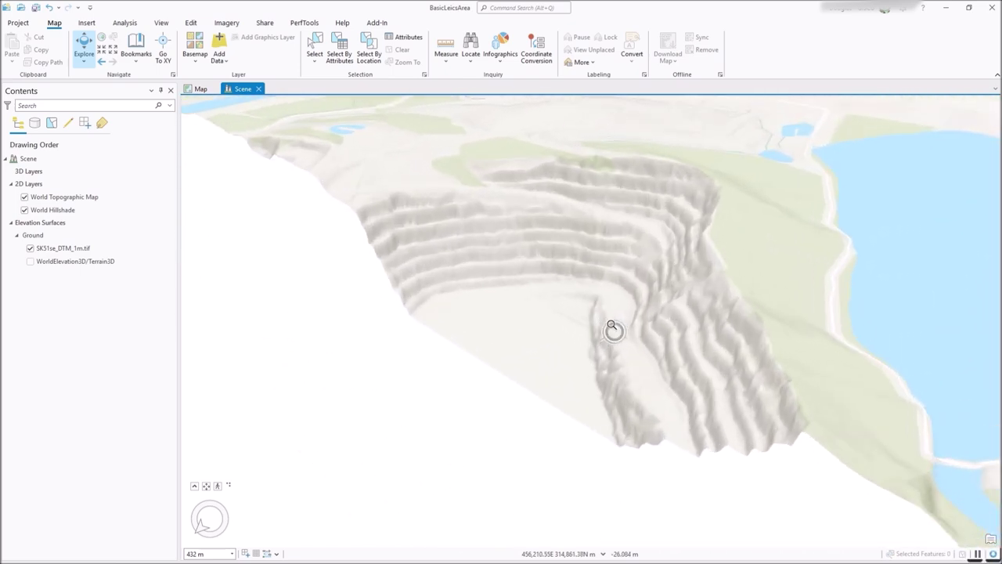
{"action": "scroll", "coordinate": [612, 327], "scroll_direction": "down", "scroll_amount": 2}
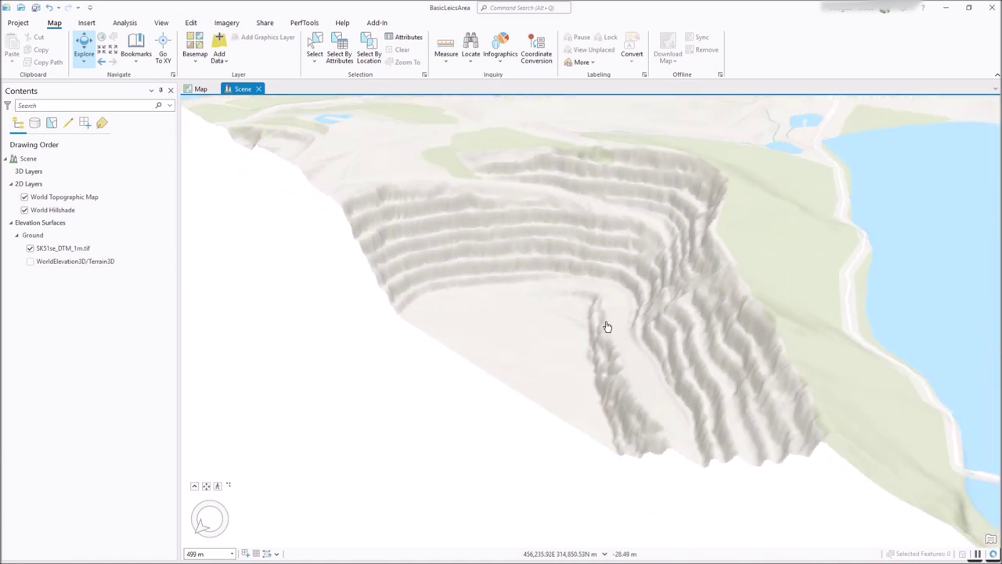
{"action": "left_click_drag", "start_coordinate": [606, 326], "coordinate": [557, 363]}
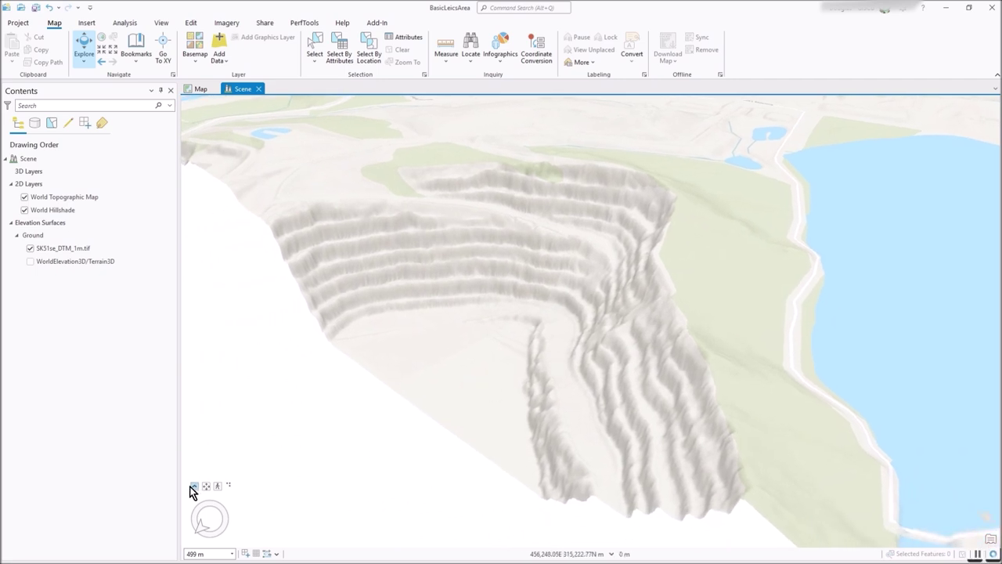
Step: Expand the full navigator and orbit and zoom to see the quarry benches with the lake behind
{"action": "mouse_move", "coordinate": [197, 488]}
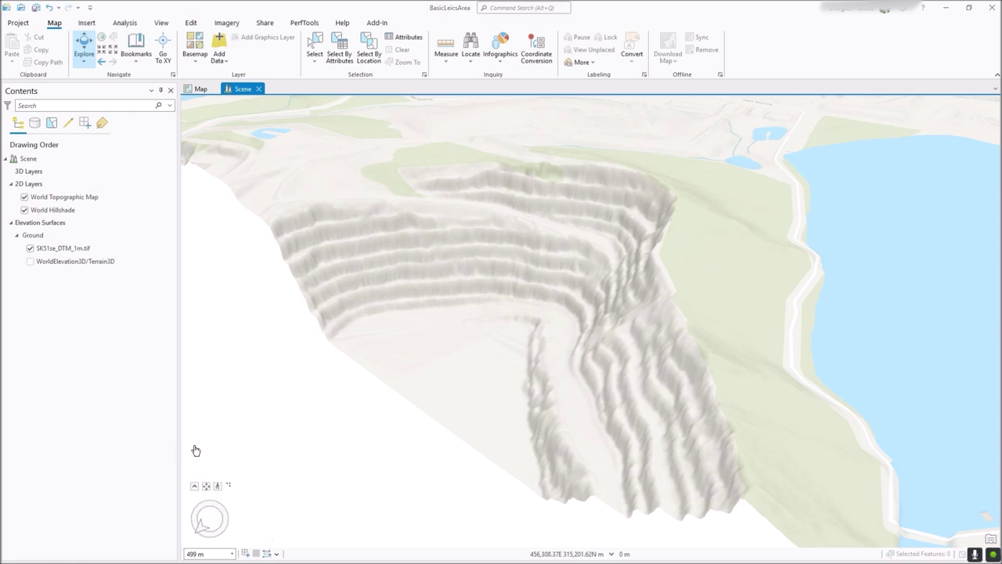
{"action": "left_click", "coordinate": [195, 487]}
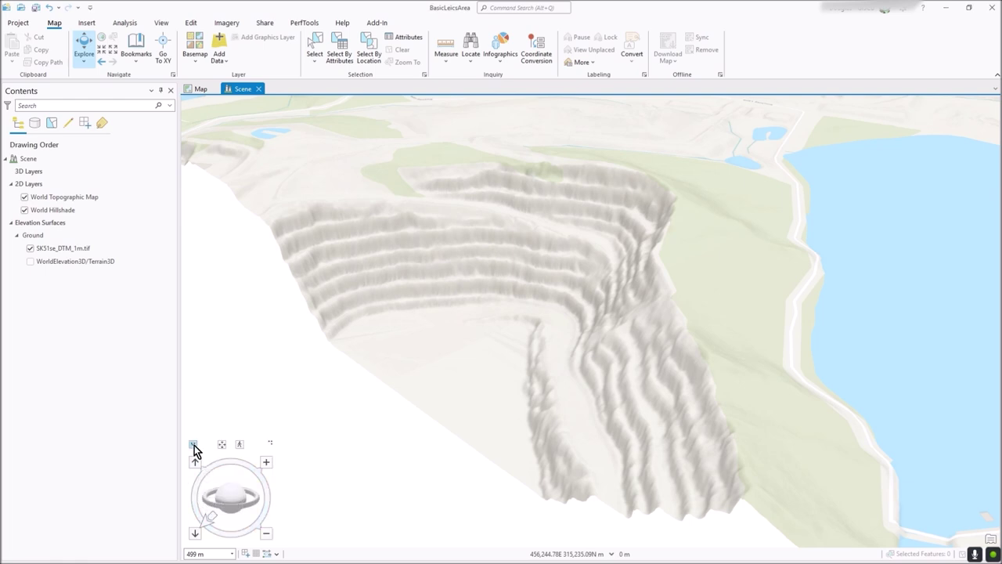
{"action": "mouse_move", "coordinate": [246, 501]}
{"action": "left_mouse_down"}
{"action": "mouse_move", "coordinate": [239, 505]}
{"action": "mouse_move", "coordinate": [261, 501]}
{"action": "mouse_move", "coordinate": [206, 497]}
{"action": "mouse_move", "coordinate": [227, 497]}
{"action": "mouse_move", "coordinate": [203, 520]}
{"action": "mouse_move", "coordinate": [202, 506]}
{"action": "mouse_move", "coordinate": [240, 525]}
{"action": "mouse_move", "coordinate": [228, 526]}
{"action": "left_mouse_up"}
{"action": "mouse_move", "coordinate": [657, 438]}
{"action": "middle_mouse_down"}
{"action": "mouse_move", "coordinate": [550, 447]}
{"action": "mouse_move", "coordinate": [629, 342]}
{"action": "middle_mouse_up"}
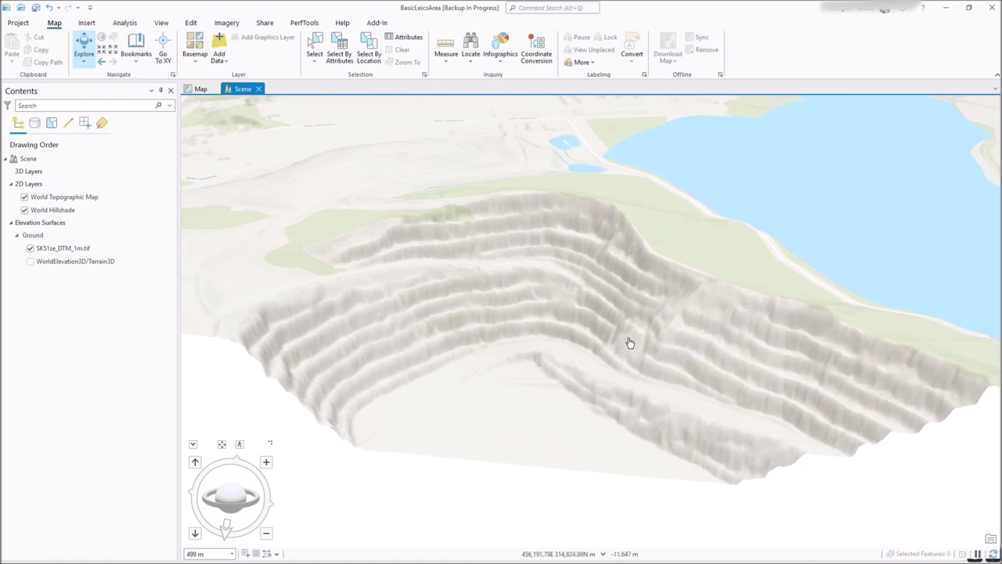
{"action": "scroll", "coordinate": [619, 339], "scroll_direction": "up", "scroll_amount": 3}
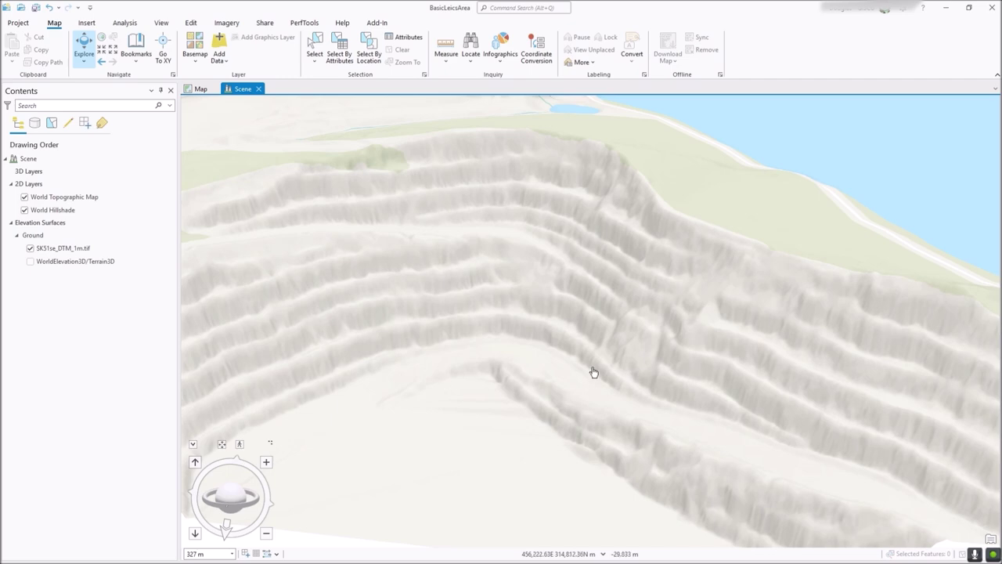
{"action": "scroll", "coordinate": [595, 371], "scroll_direction": "down", "scroll_amount": 5}
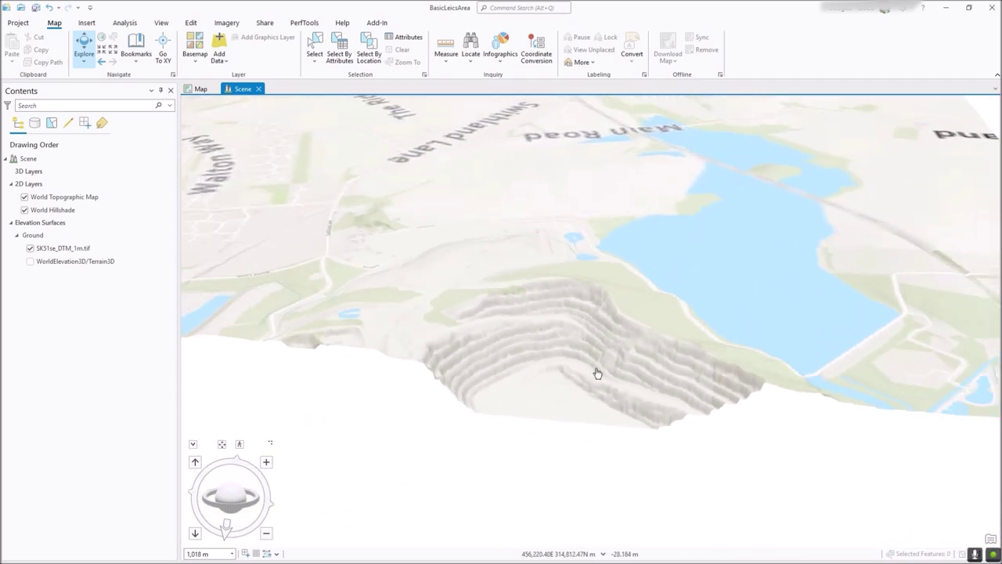
{"action": "scroll", "coordinate": [594, 365], "scroll_direction": "up", "scroll_amount": 3}
{"action": "scroll", "coordinate": [594, 364], "scroll_direction": "down", "scroll_amount": 2}
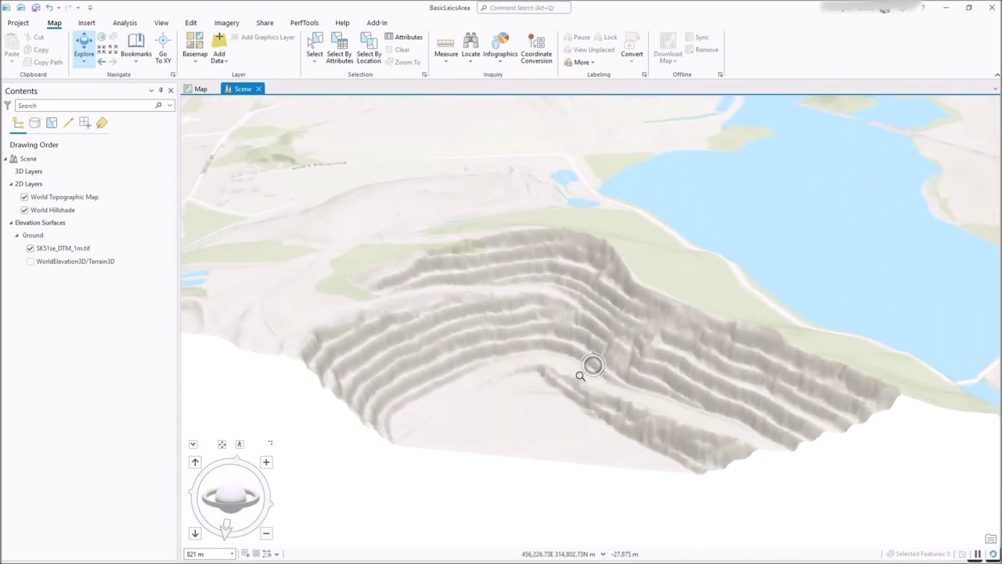
Step: Replace the World Topographic Map basemap with World Imagery
{"action": "left_click", "coordinate": [39, 199]}
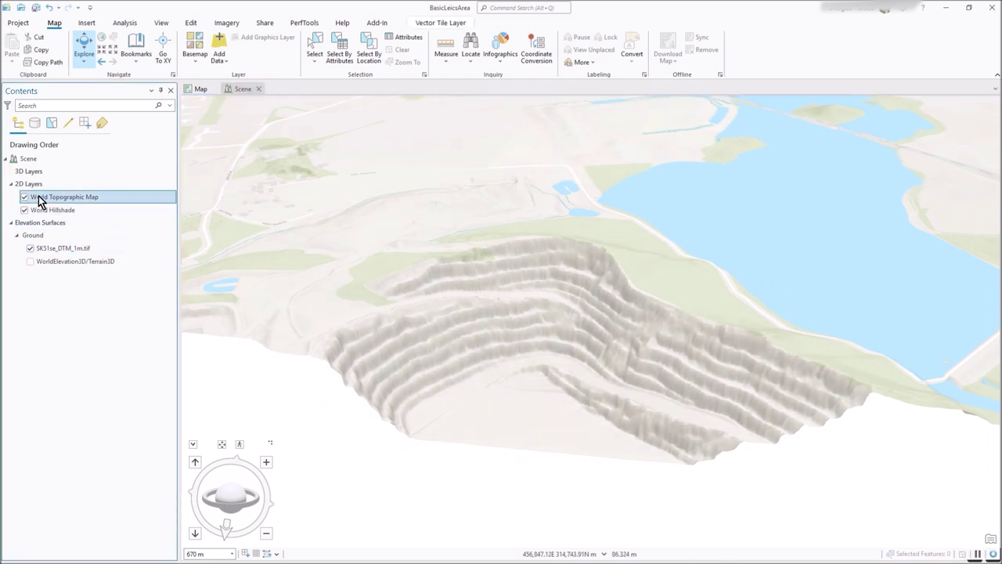
{"action": "left_click", "coordinate": [194, 62]}
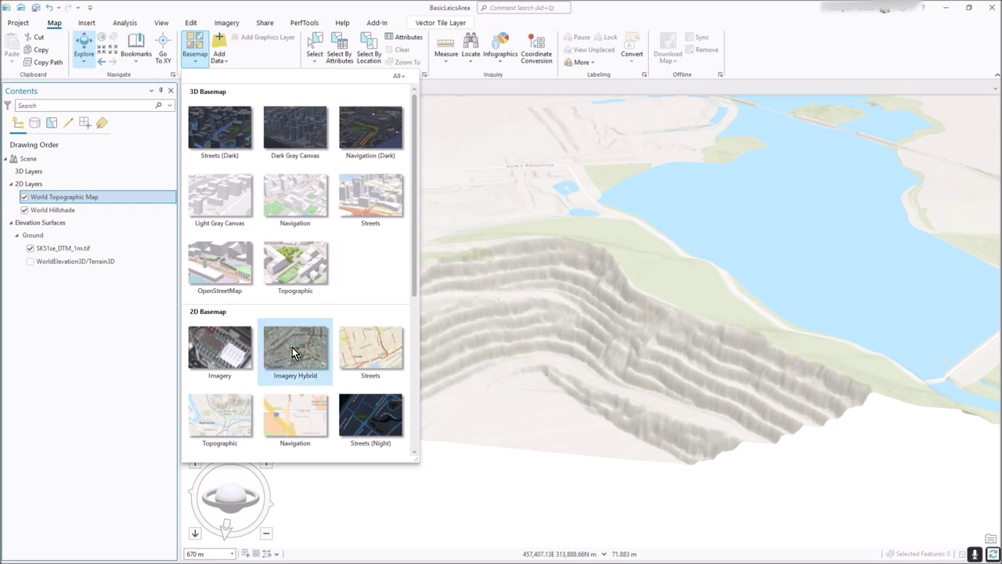
{"action": "left_click", "coordinate": [231, 356]}
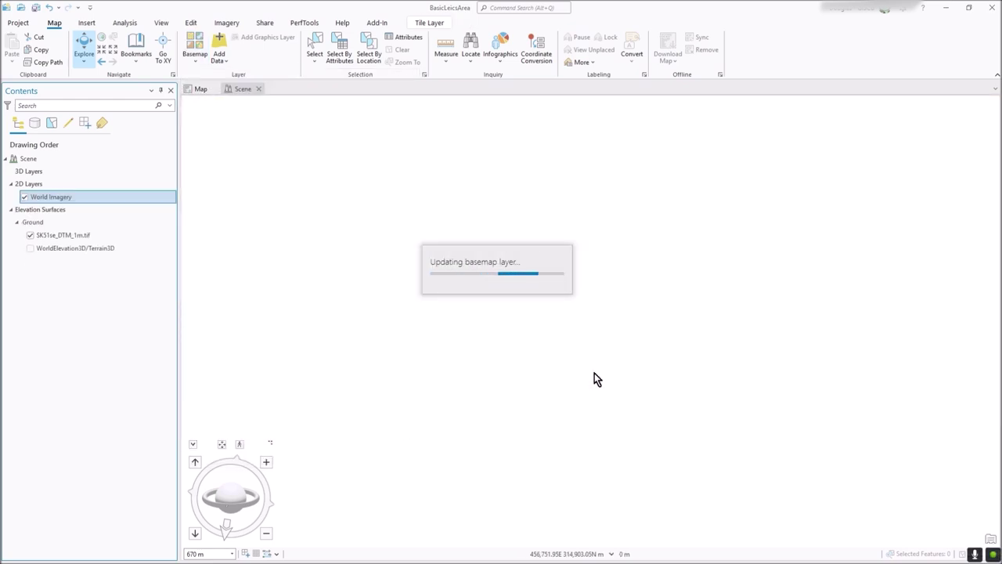
{"action": "scroll", "coordinate": [611, 378], "scroll_direction": "up", "scroll_amount": 5}
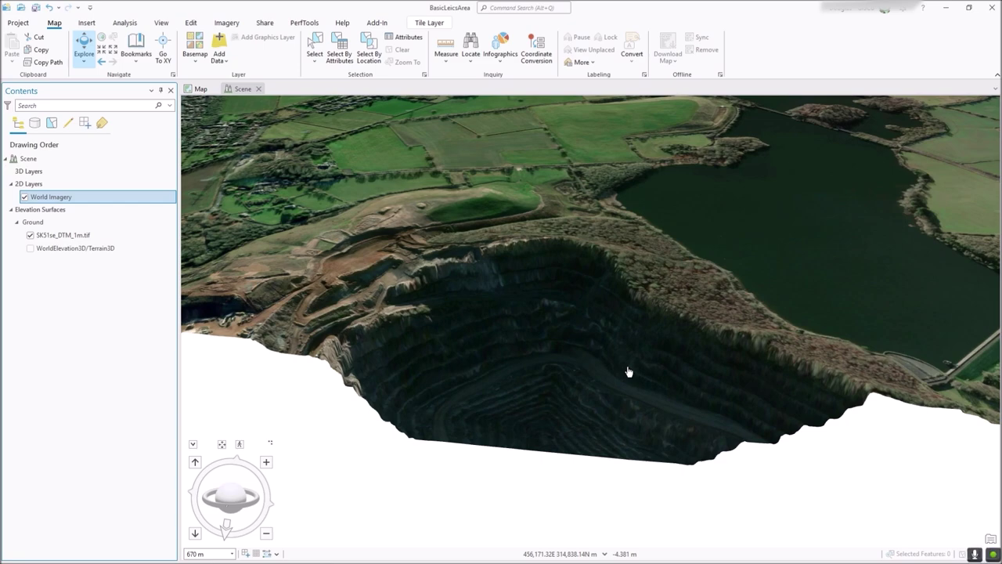
{"action": "scroll", "coordinate": [591, 344], "scroll_direction": "up", "scroll_amount": 4}
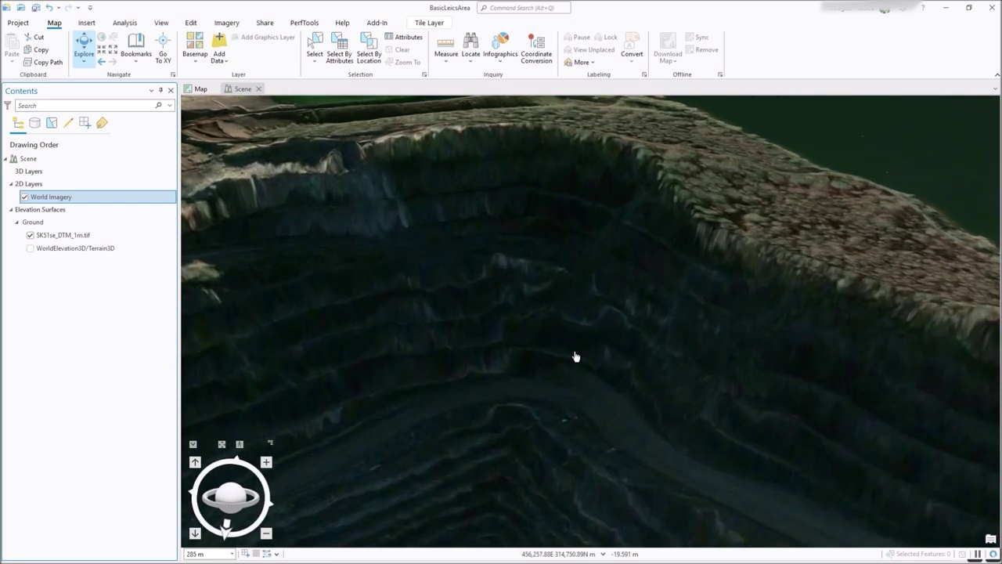
{"action": "scroll", "coordinate": [577, 356], "scroll_direction": "down", "scroll_amount": 3}
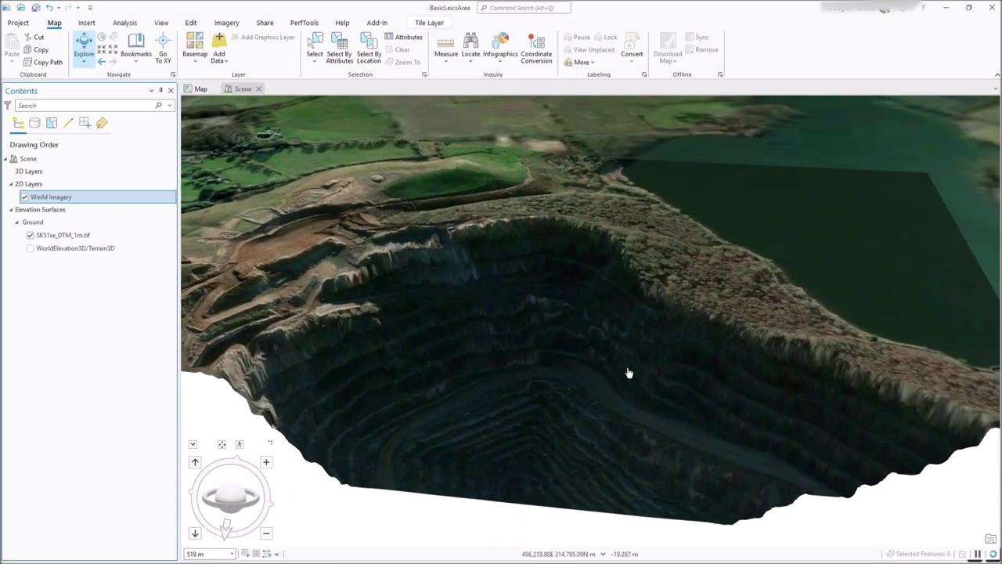
{"action": "right_click_drag", "start_coordinate": [656, 370], "coordinate": [545, 361]}
Step: Pan, orbit and zoom over the draped quarry to centre the pit, lake and left rim
{"action": "left_click_drag", "start_coordinate": [347, 277], "coordinate": [594, 386]}
{"action": "scroll", "coordinate": [559, 374], "scroll_direction": "up", "scroll_amount": 5}
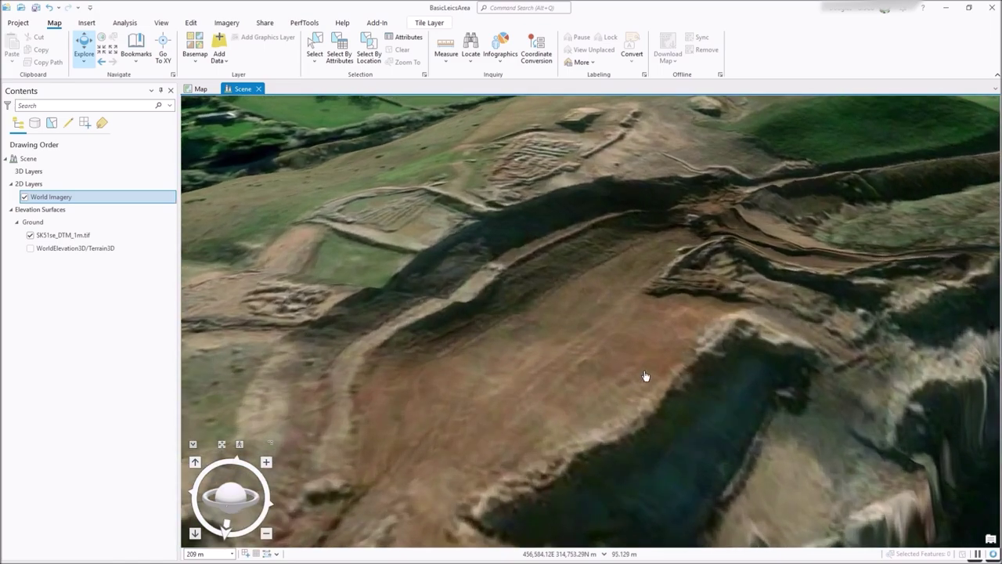
{"action": "scroll", "coordinate": [648, 375], "scroll_direction": "down", "scroll_amount": 4}
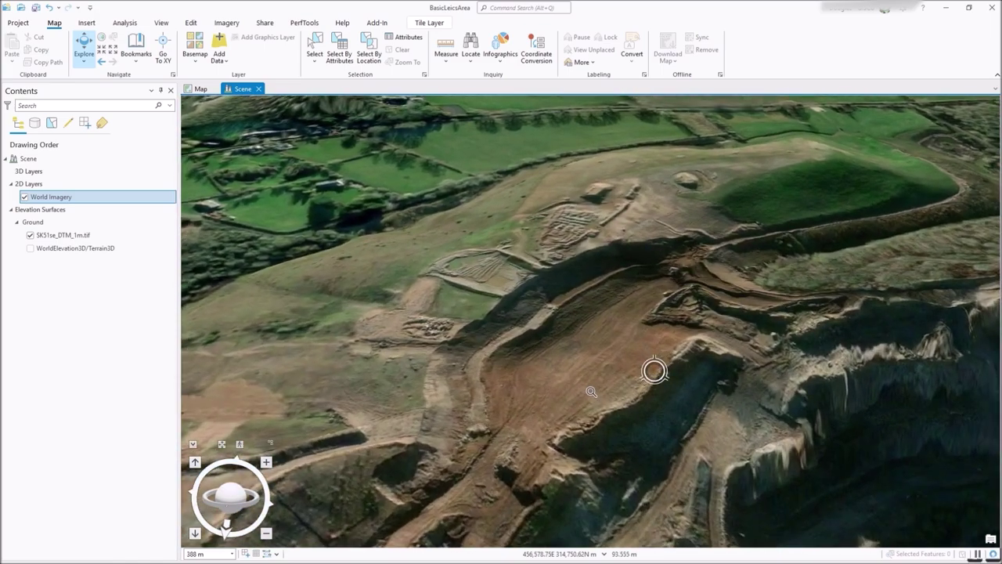
{"action": "scroll", "coordinate": [654, 371], "scroll_direction": "down", "scroll_amount": 3}
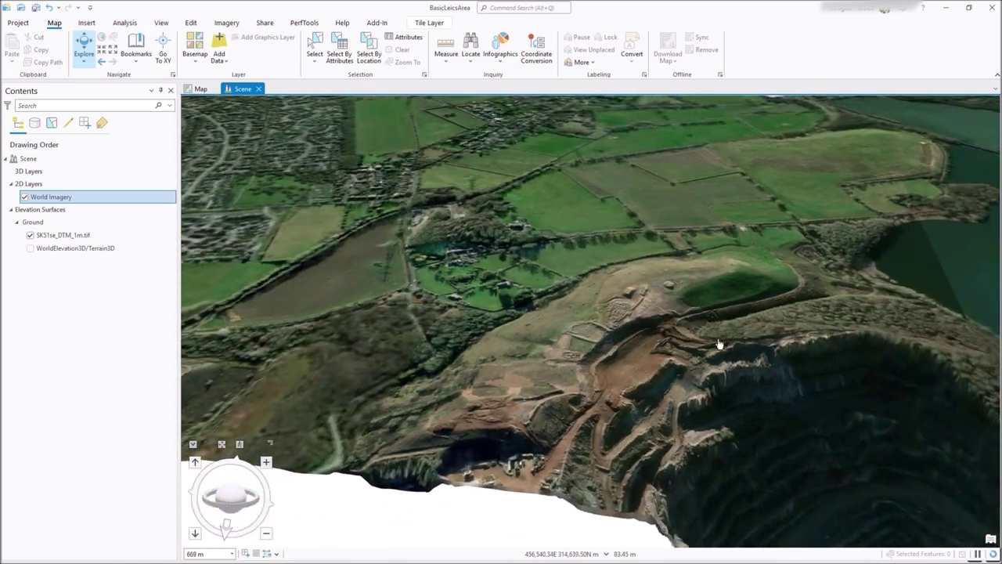
{"action": "middle_click_drag", "start_coordinate": [759, 307], "coordinate": [422, 349]}
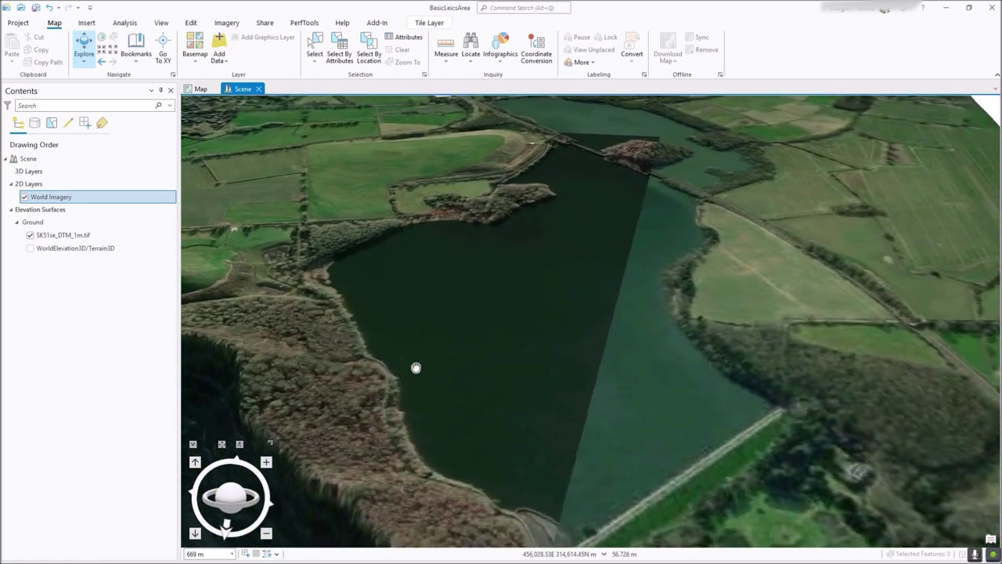
{"action": "left_click_drag", "start_coordinate": [416, 367], "coordinate": [525, 246]}
{"action": "left_click_drag", "start_coordinate": [468, 297], "coordinate": [569, 343]}
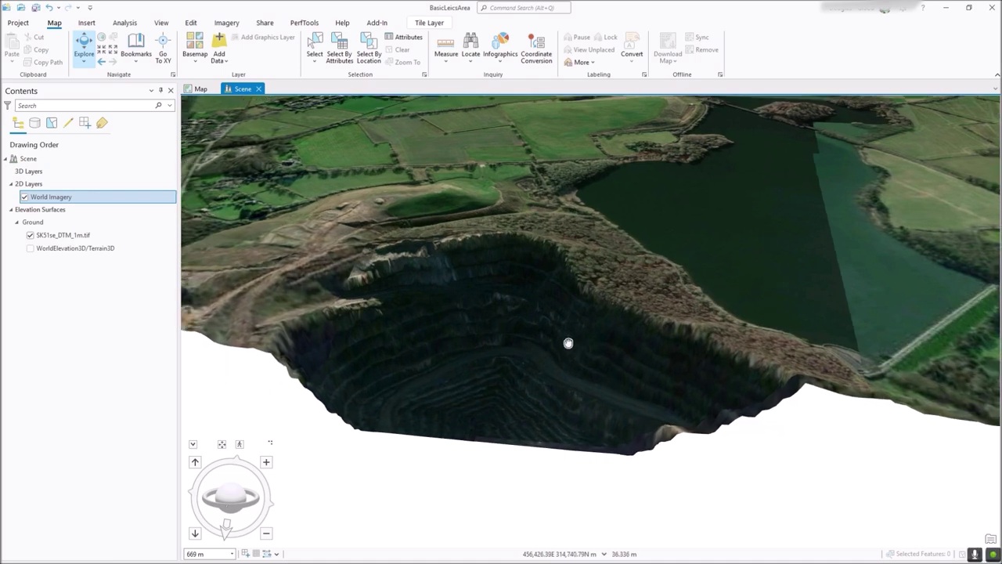
{"action": "left_click_drag", "start_coordinate": [478, 329], "coordinate": [672, 420]}
{"action": "scroll", "coordinate": [601, 361], "scroll_direction": "down", "scroll_amount": 5}
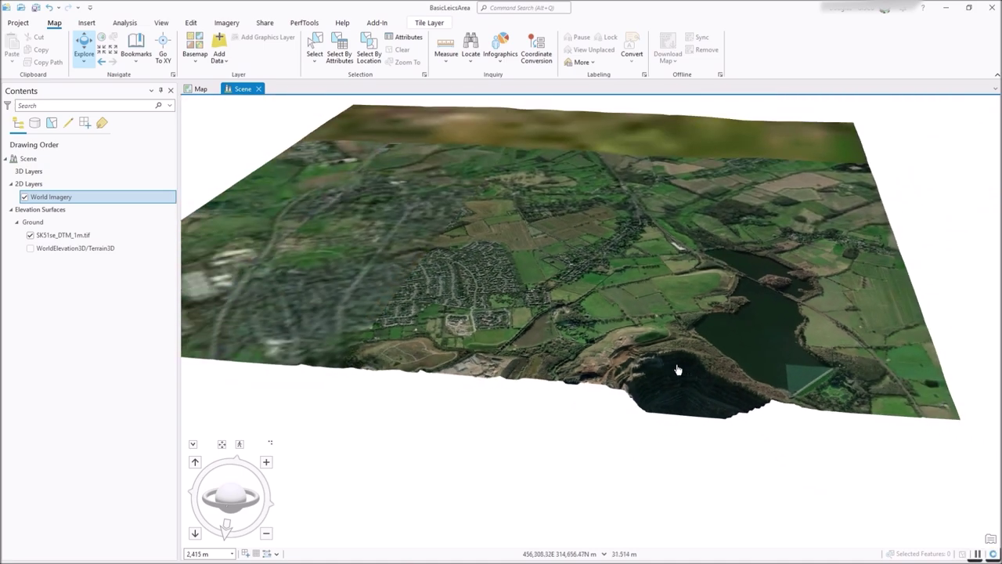
{"action": "scroll", "coordinate": [692, 368], "scroll_direction": "up", "scroll_amount": 4}
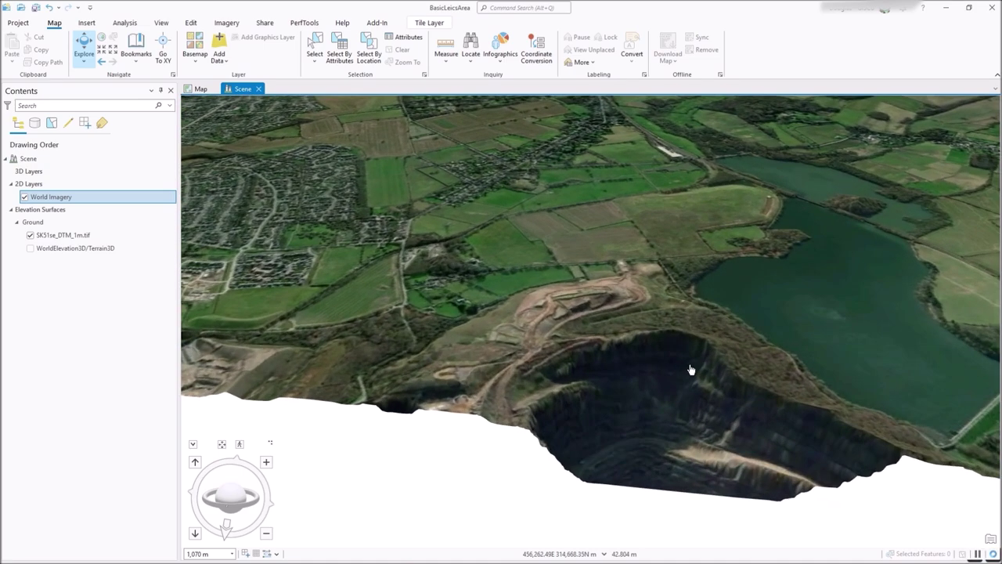
{"action": "scroll", "coordinate": [691, 368], "scroll_direction": "up", "scroll_amount": 3}
{"action": "left_click_drag", "start_coordinate": [691, 368], "coordinate": [631, 298]}
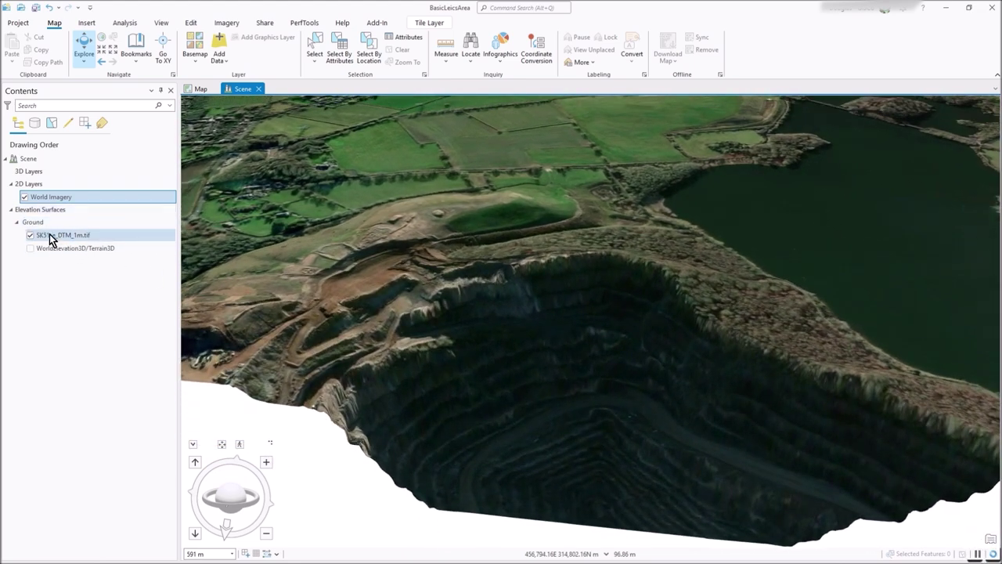
Step: Select the SK51se_DTM_1m.tif layer, zoom on the rim, and orbit to the quarry's opposite side
{"action": "left_click", "coordinate": [66, 236]}
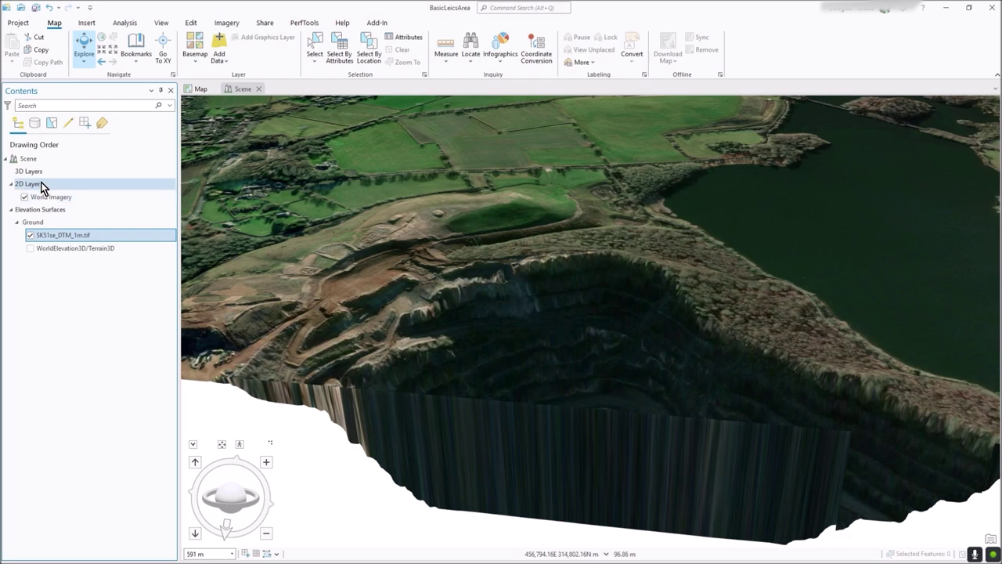
{"action": "scroll", "coordinate": [552, 274], "scroll_direction": "up", "scroll_amount": 3}
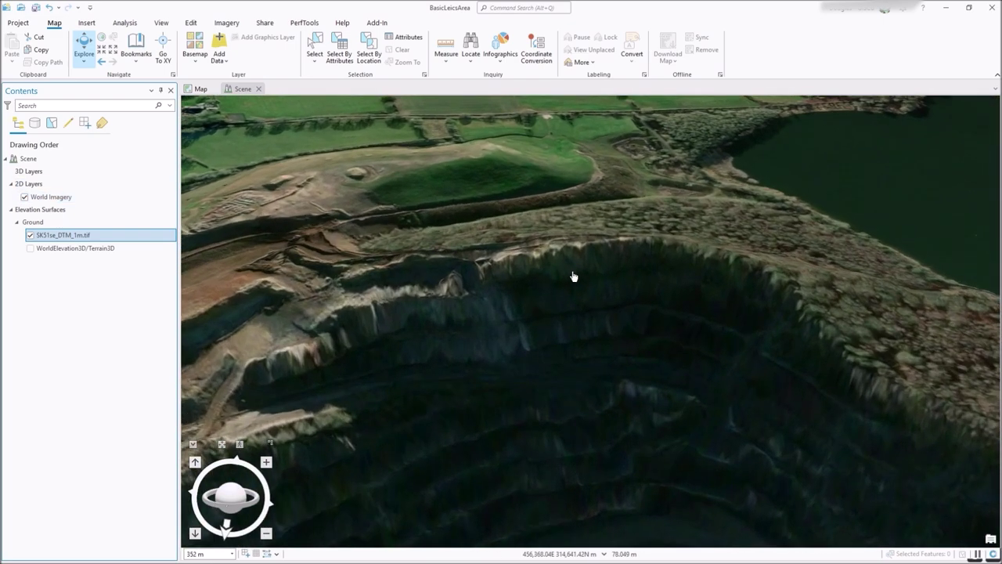
{"action": "scroll", "coordinate": [574, 276], "scroll_direction": "down", "scroll_amount": 2}
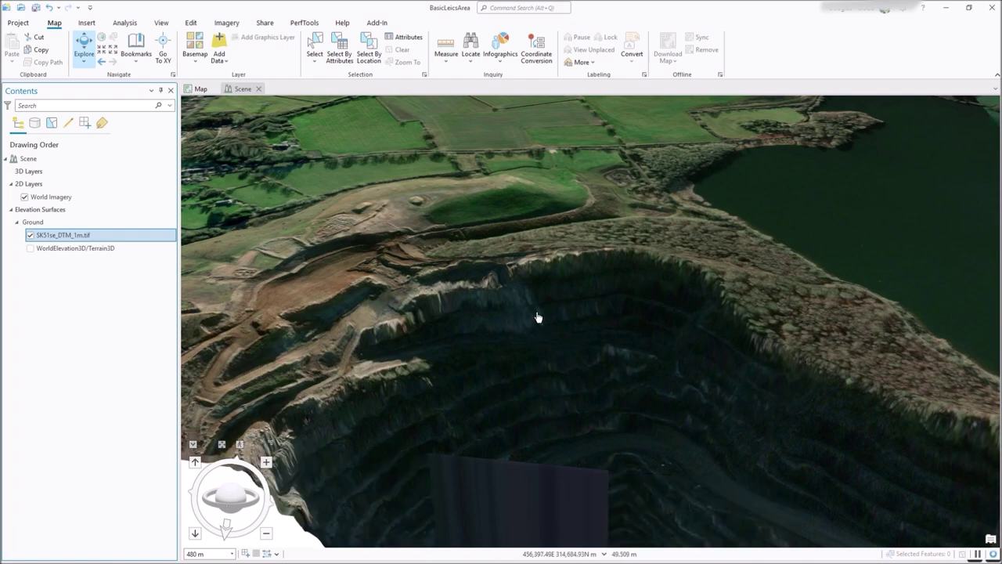
{"action": "scroll", "coordinate": [603, 296], "scroll_direction": "up", "scroll_amount": 1}
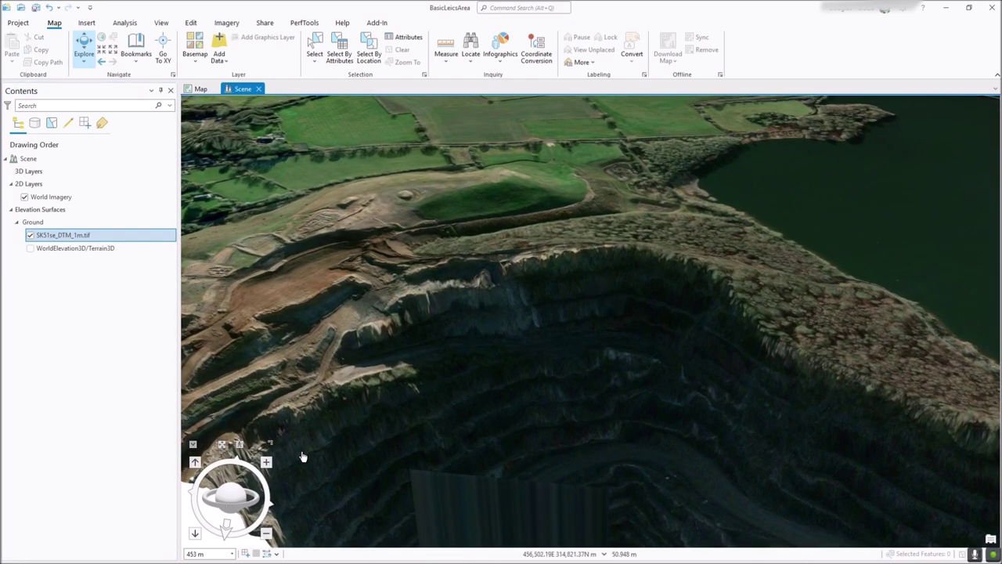
{"action": "left_click_drag", "start_coordinate": [230, 507], "coordinate": [204, 526]}
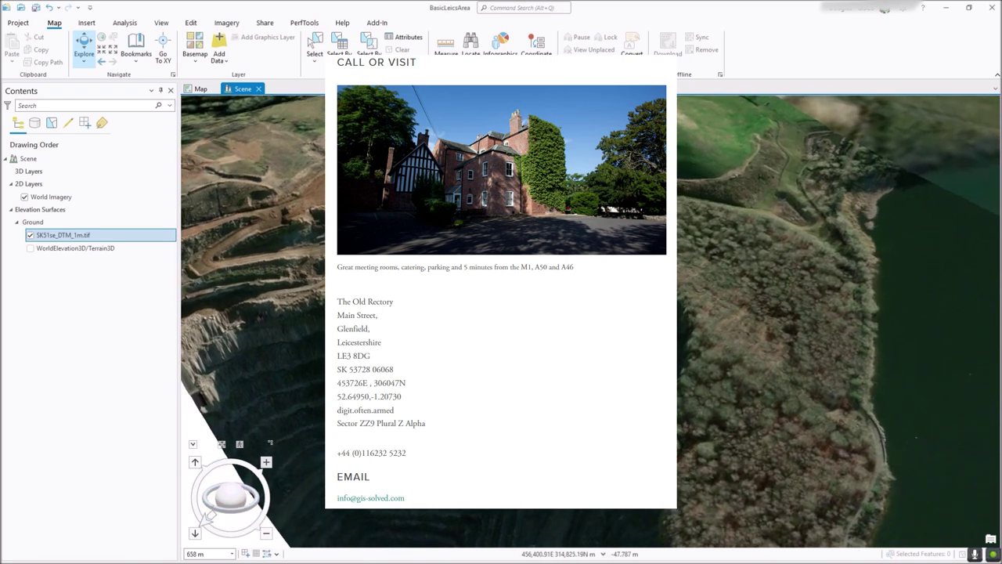